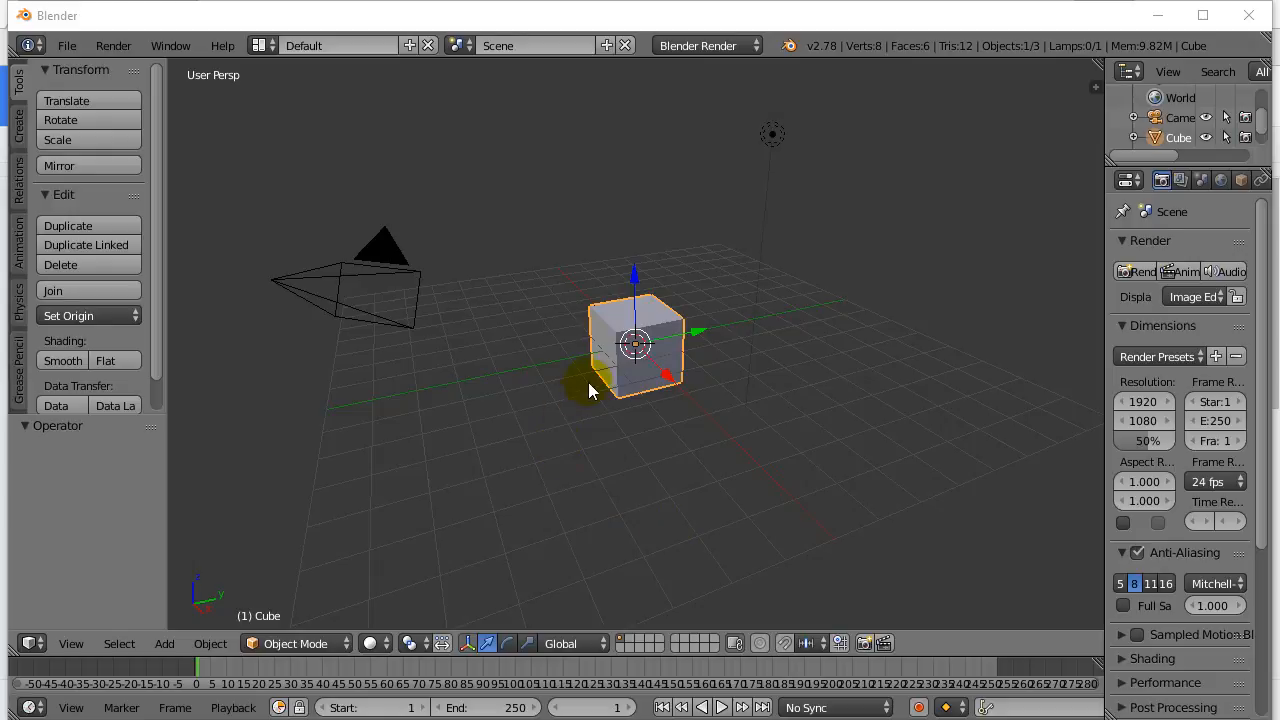
Step: Delete the default cube and add a Bezier curve at the origin
{"action": "key", "text": "x"}
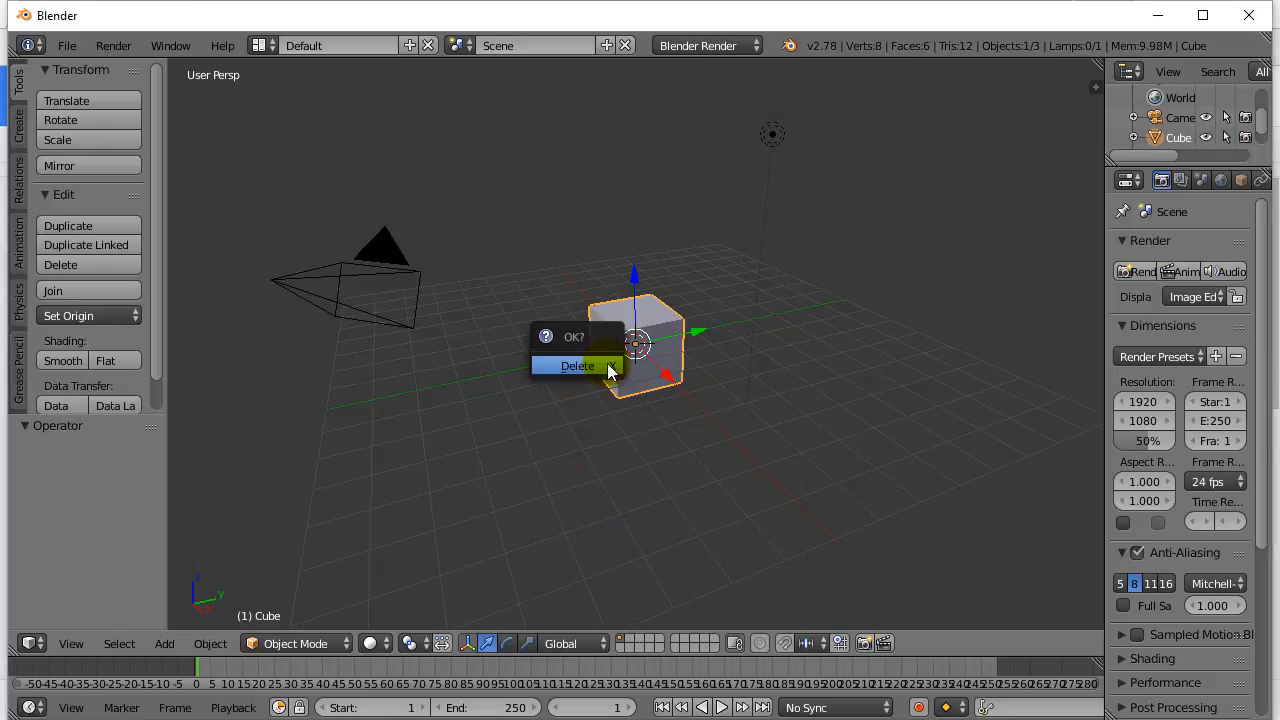
{"action": "left_click", "coordinate": [607, 363]}
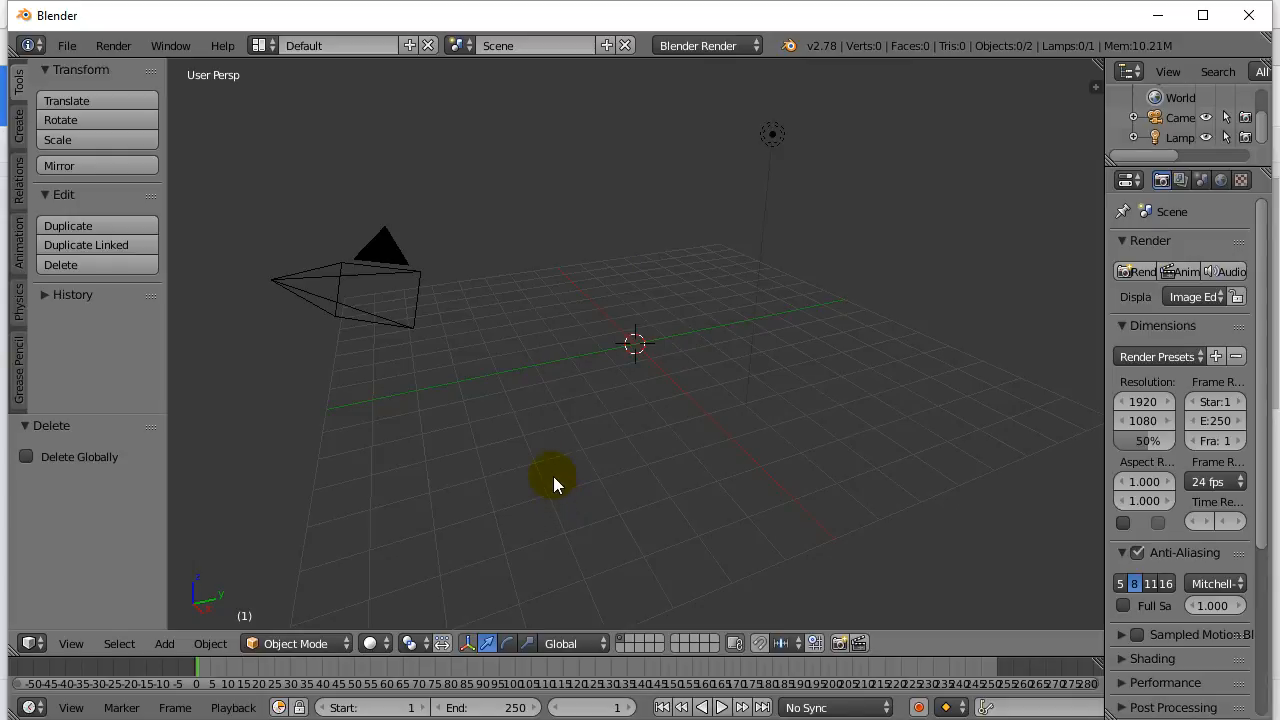
{"action": "middle_click_drag", "start_coordinate": [553, 478], "coordinate": [540, 503]}
{"action": "left_click", "coordinate": [168, 644]}
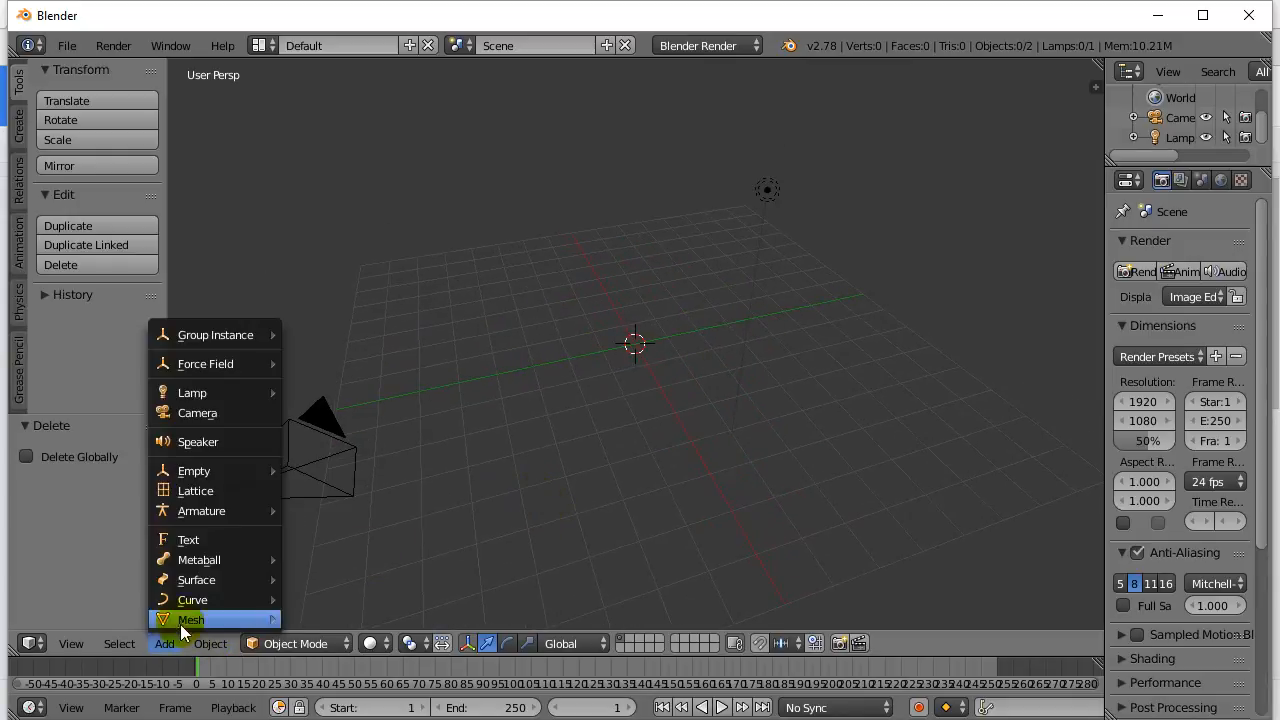
{"action": "mouse_move", "coordinate": [187, 621]}
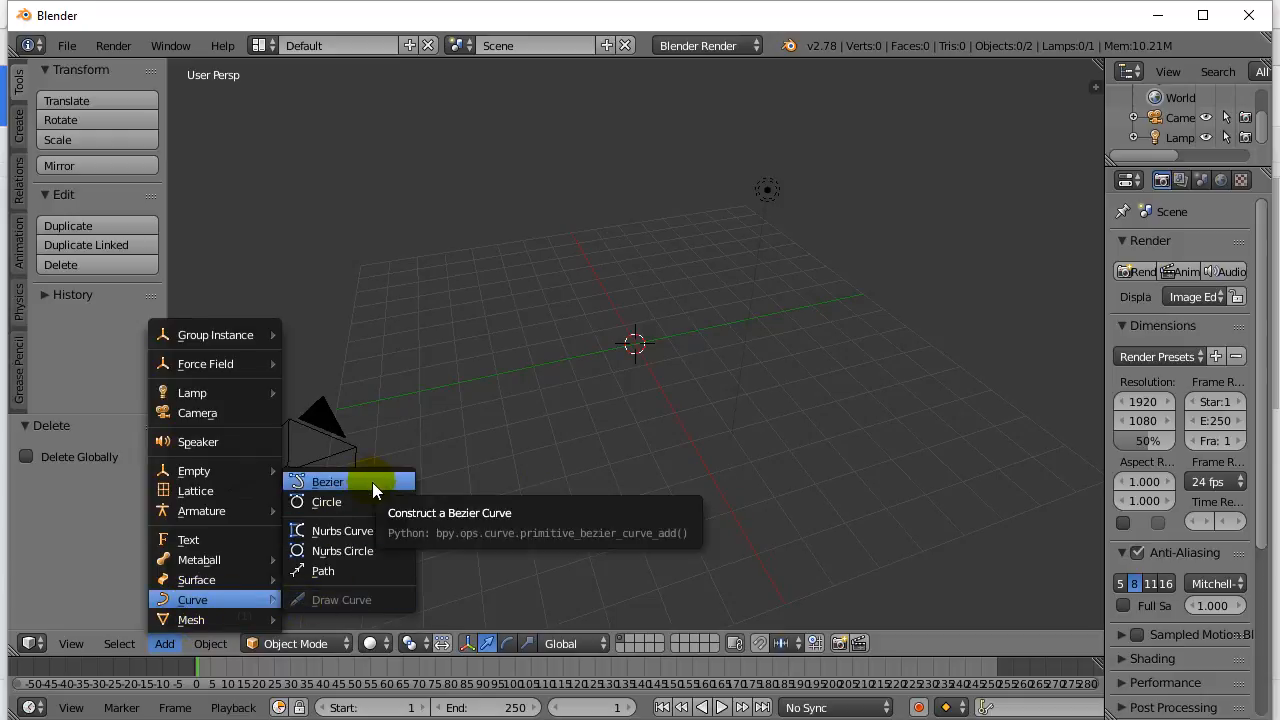
{"action": "left_click", "coordinate": [372, 482]}
Step: Switch to the top view and enter Edit Mode on the Bezier curve
{"action": "scroll", "coordinate": [631, 396], "scroll_direction": "up", "scroll_amount": 3}
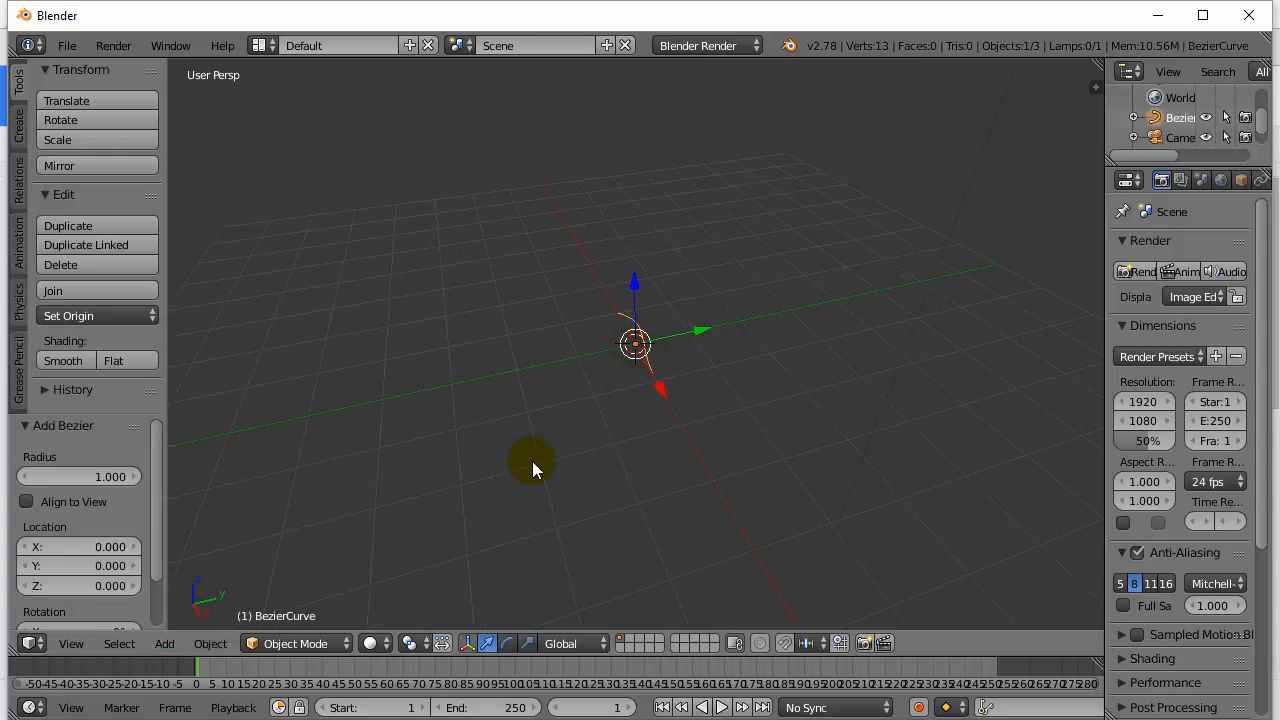
{"action": "scroll", "coordinate": [552, 472], "scroll_direction": "up", "scroll_amount": 5}
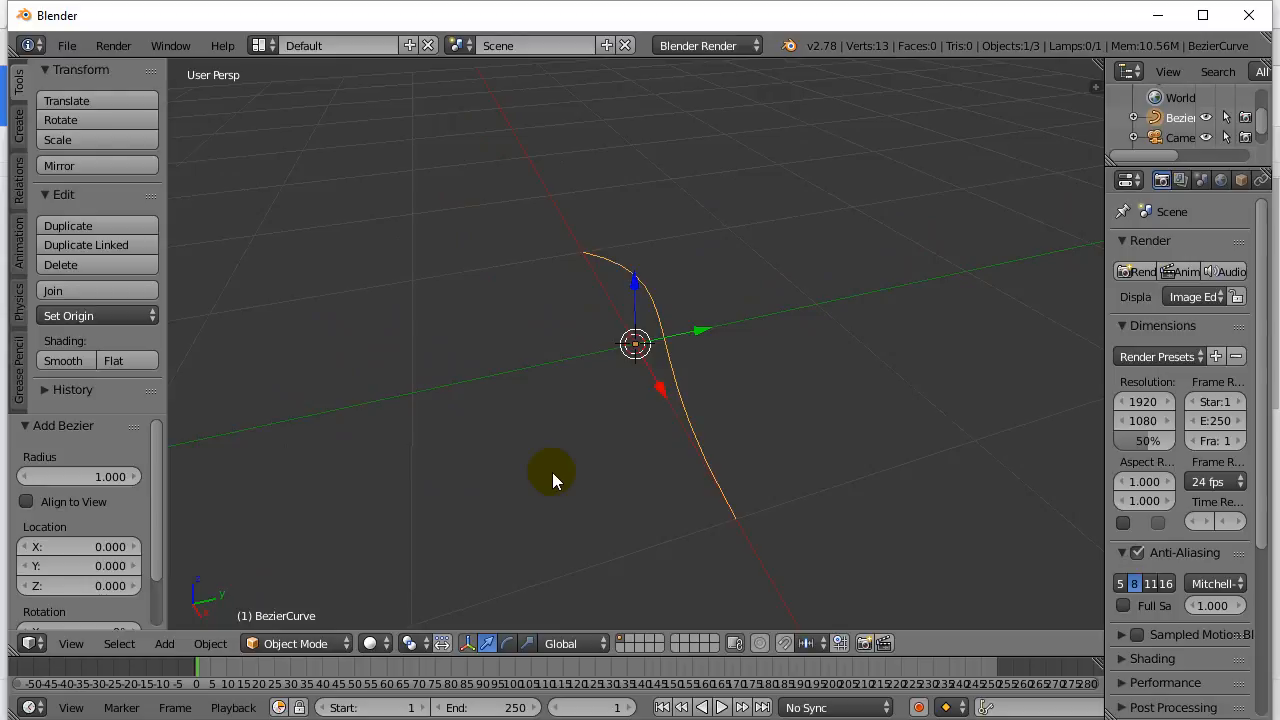
{"action": "scroll", "coordinate": [553, 473], "scroll_direction": "down", "scroll_amount": 4}
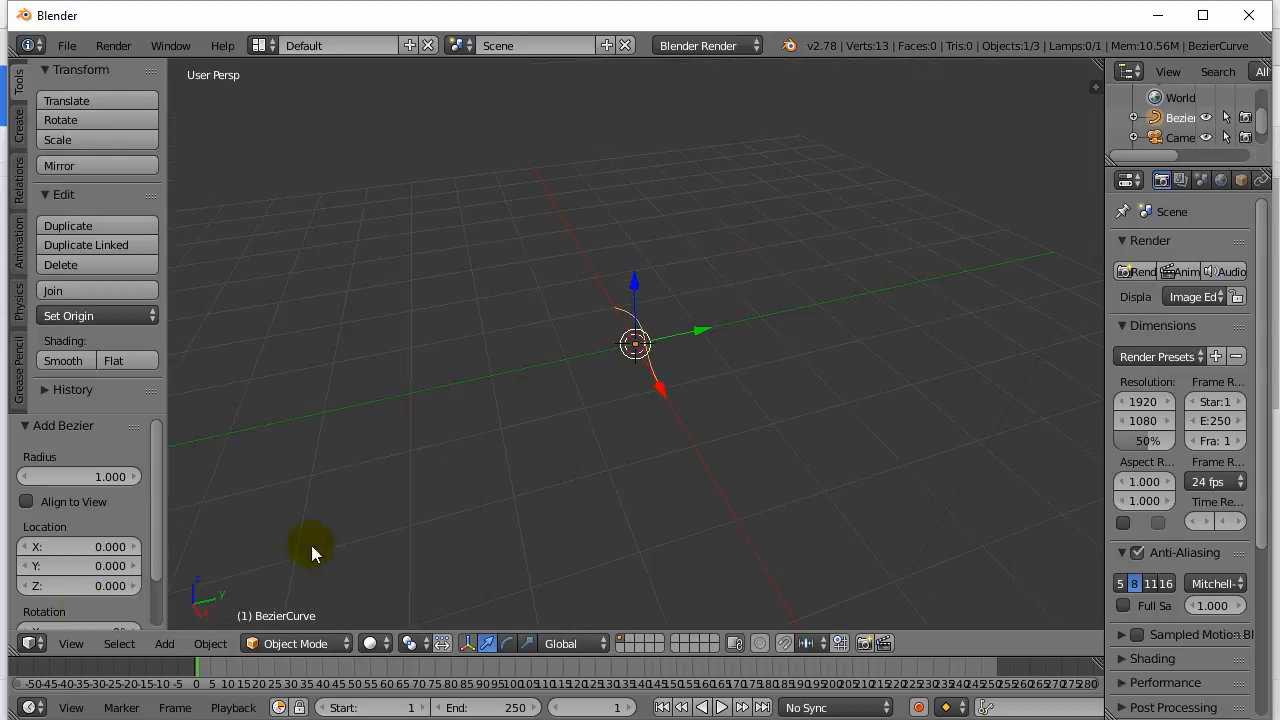
{"action": "left_click", "coordinate": [72, 645]}
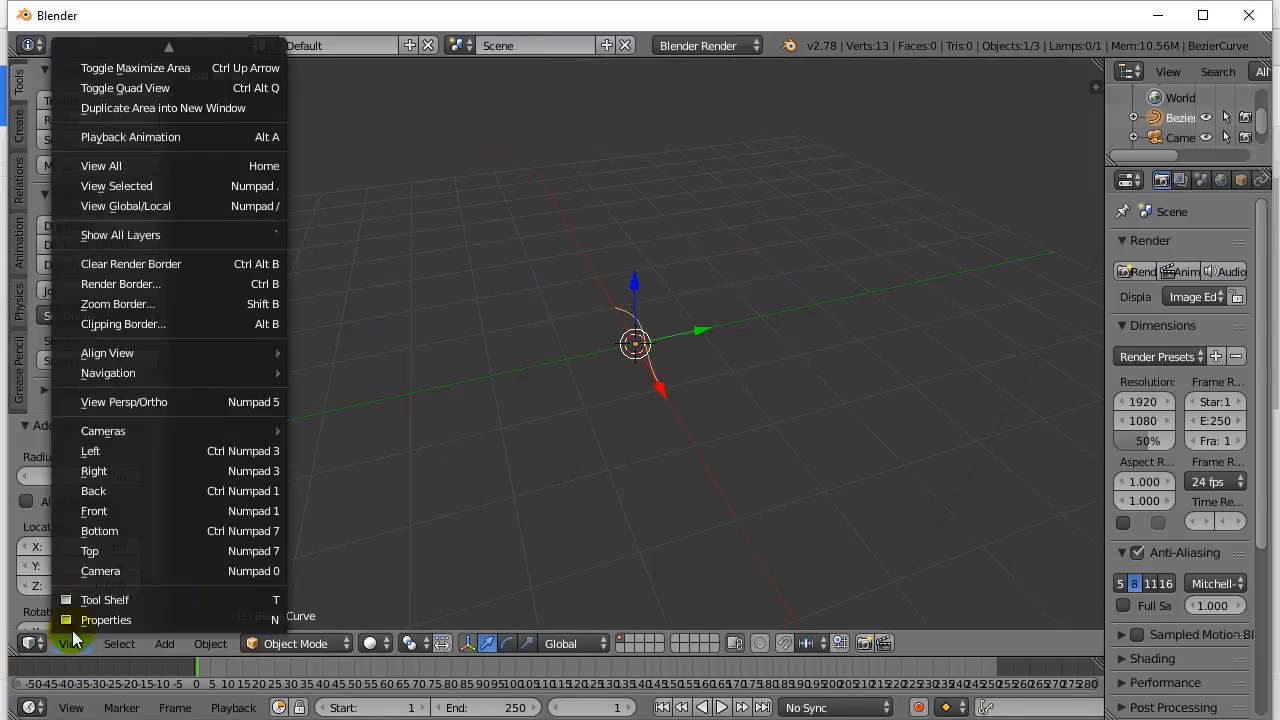
{"action": "left_click", "coordinate": [255, 552]}
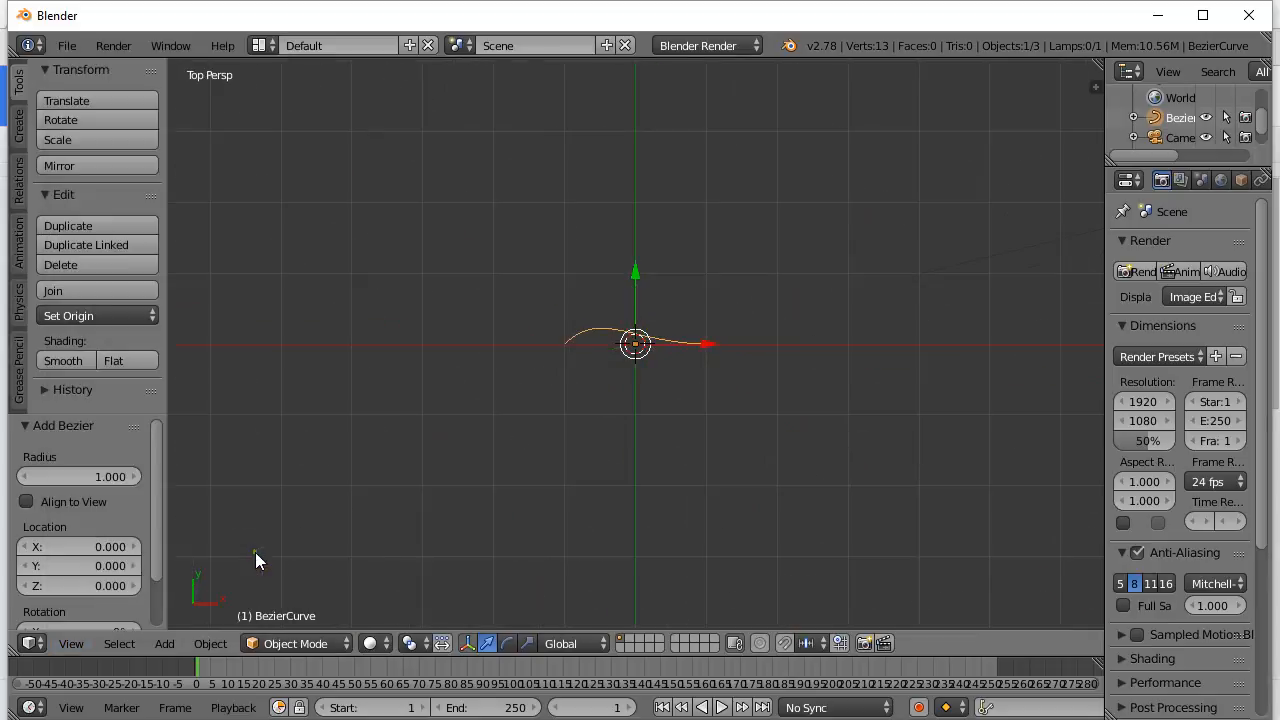
{"action": "scroll", "coordinate": [486, 515], "scroll_direction": "up", "scroll_amount": 5}
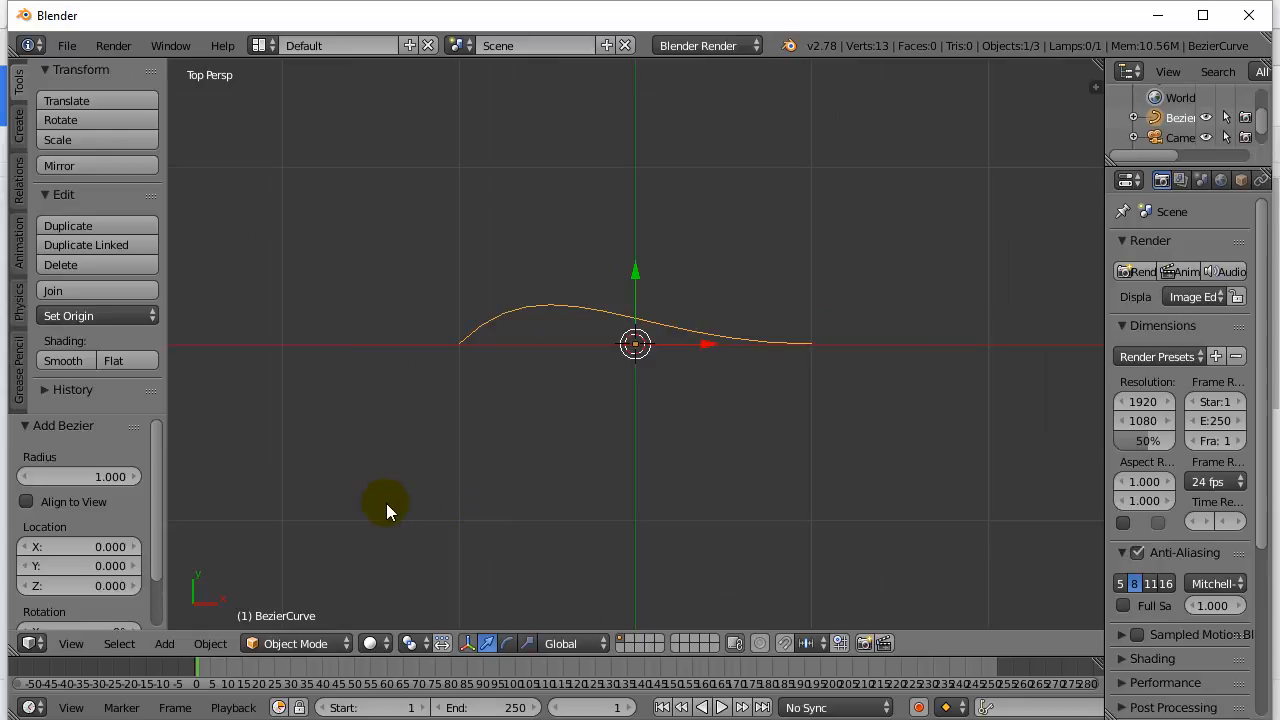
{"action": "left_click", "coordinate": [323, 643]}
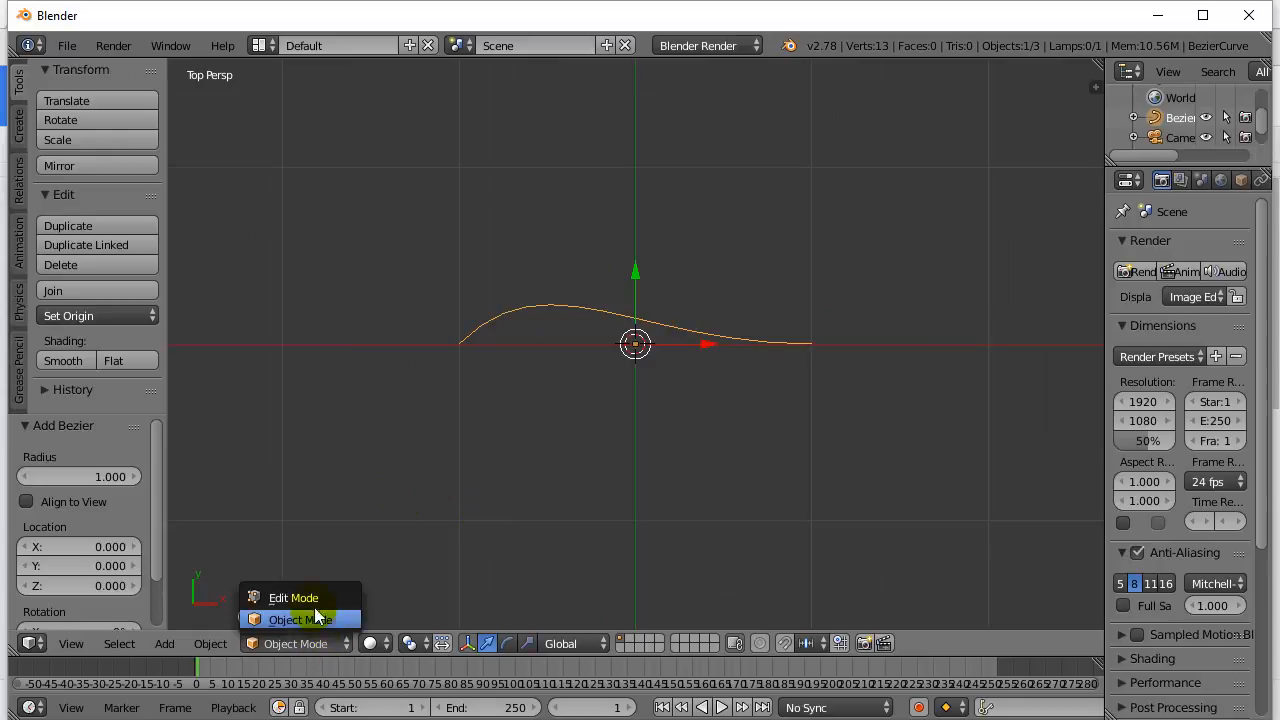
{"action": "left_click", "coordinate": [312, 597]}
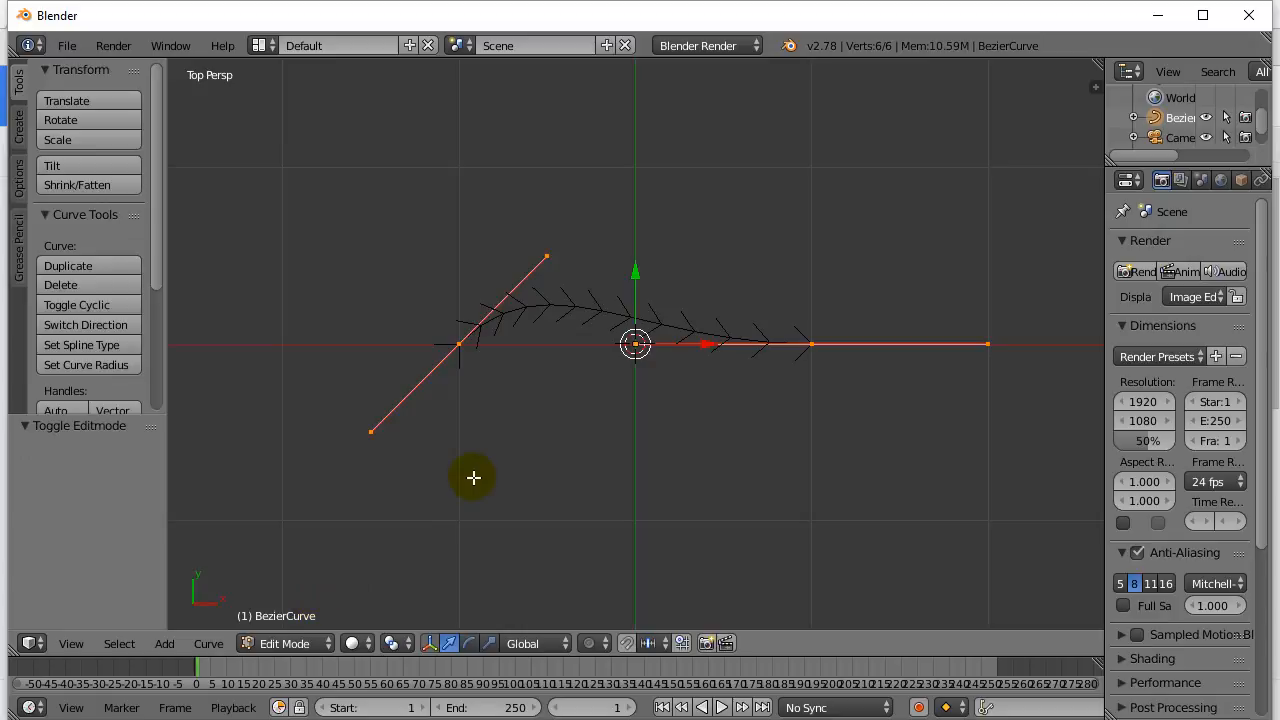
Step: Move the upper handle of the curve's left control point about 0.104 along the Y axis
{"action": "right_click", "coordinate": [457, 346]}
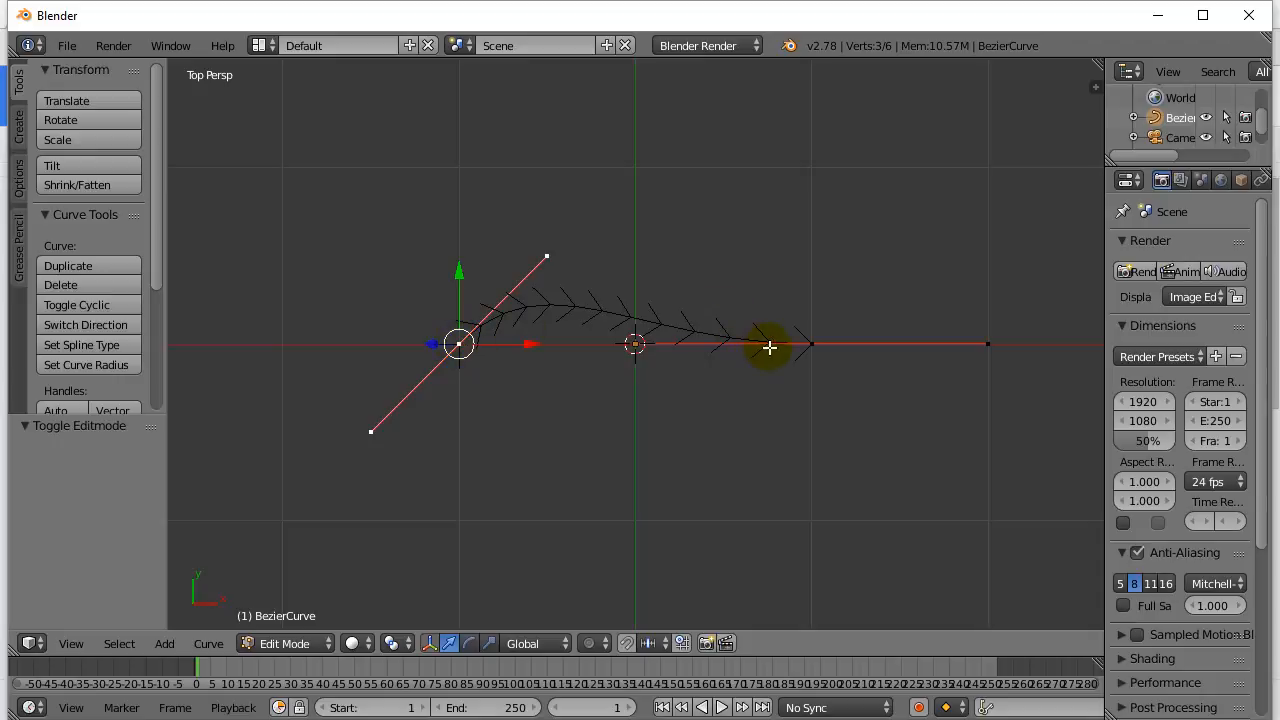
{"action": "right_click", "coordinate": [811, 344]}
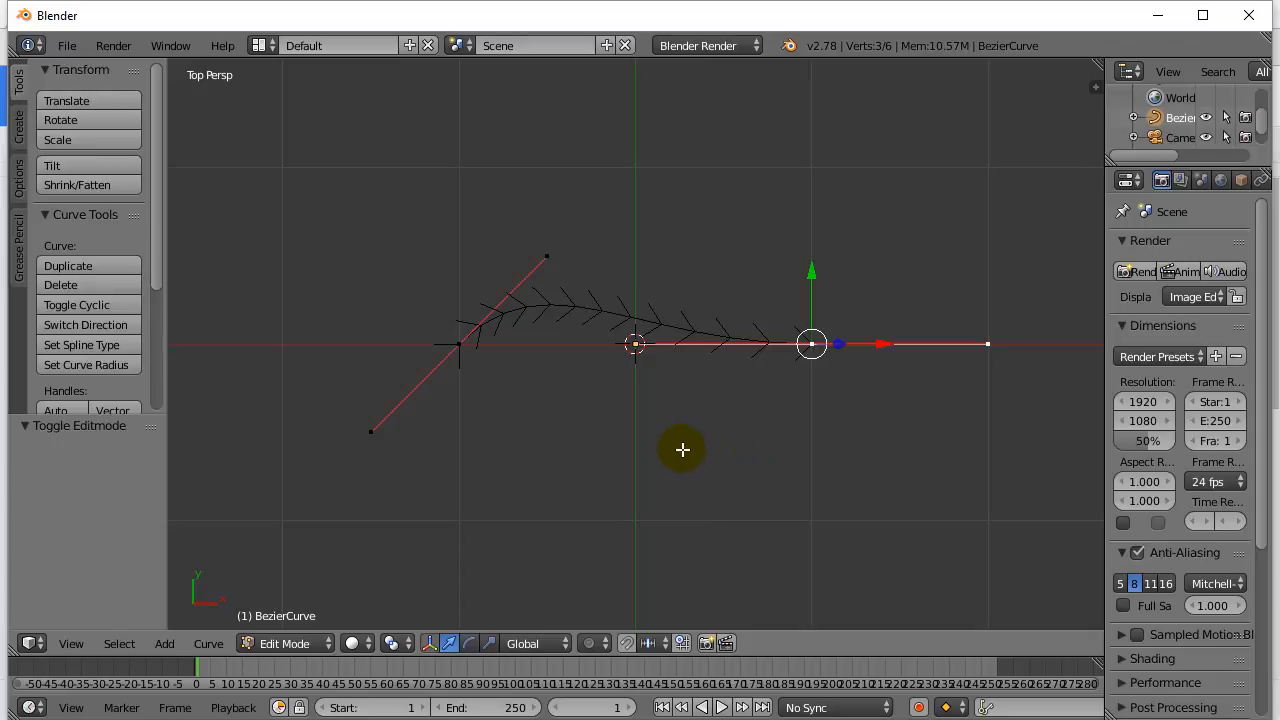
{"action": "right_click", "coordinate": [460, 346]}
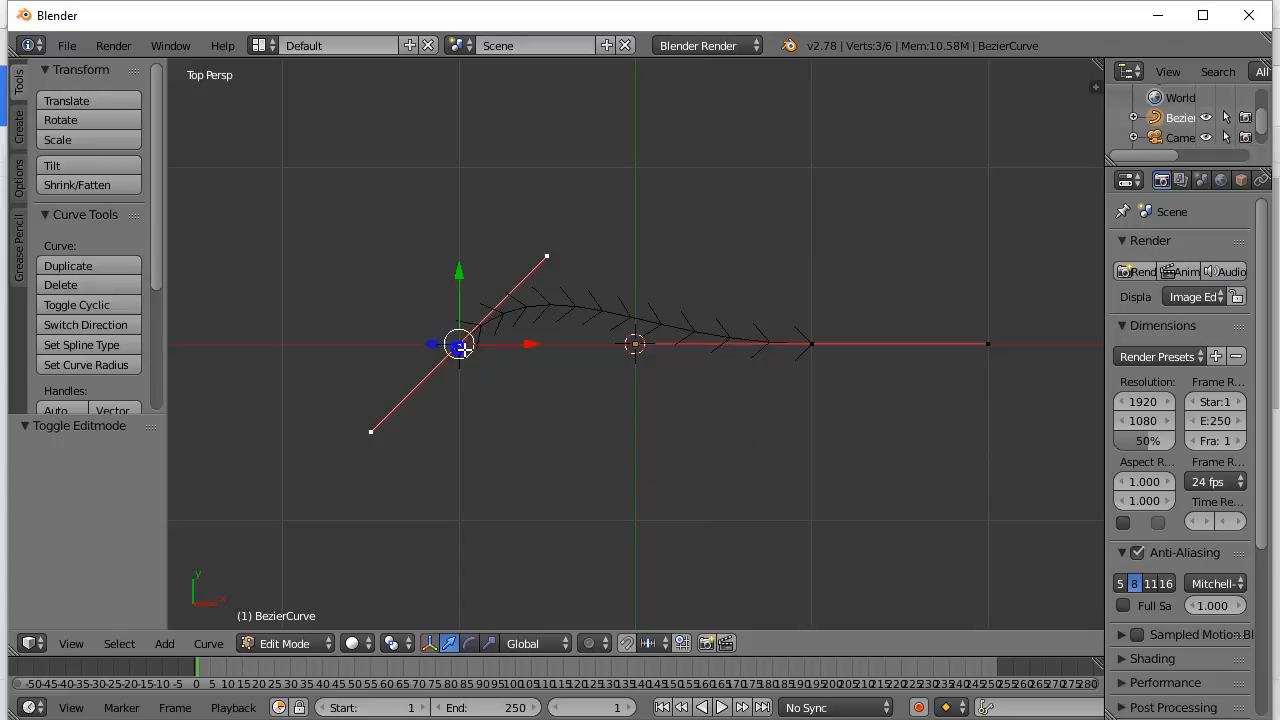
{"action": "right_click", "coordinate": [546, 257]}
{"action": "left_click_drag", "start_coordinate": [547, 182], "coordinate": [517, 174]}
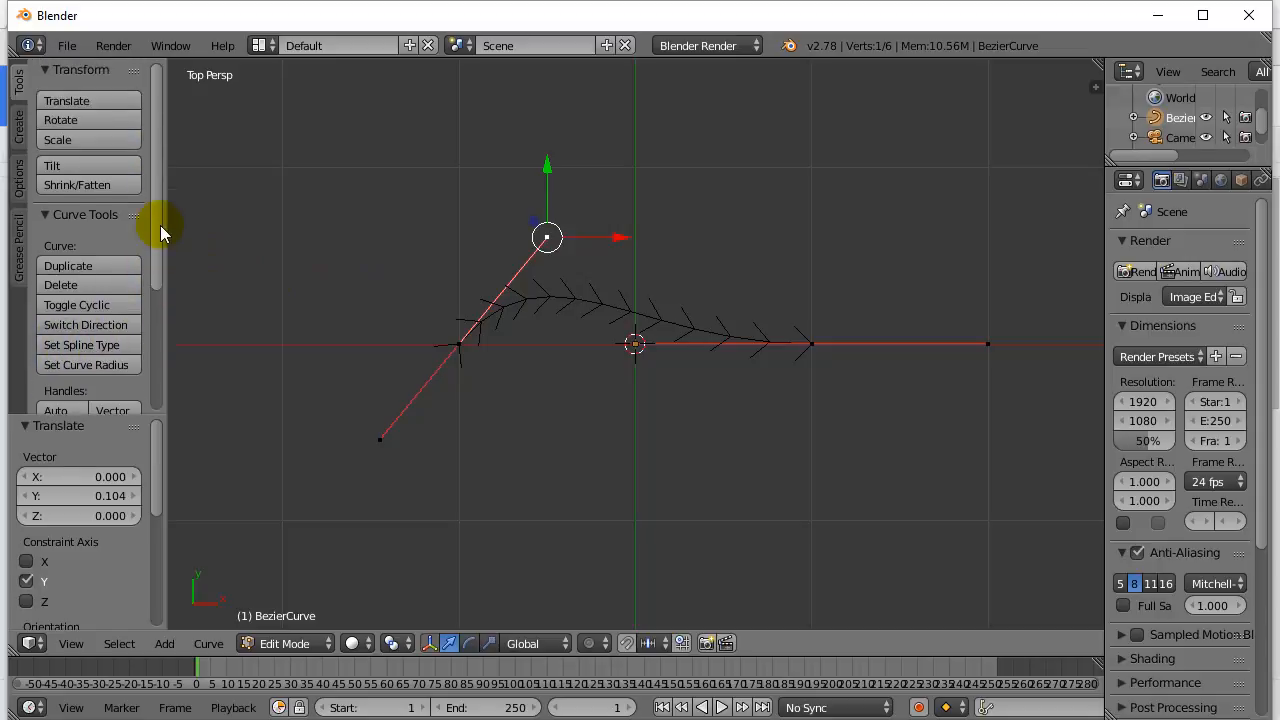
Step: Set the curve's spline type to Poly and return to the top view
{"action": "left_click", "coordinate": [100, 355]}
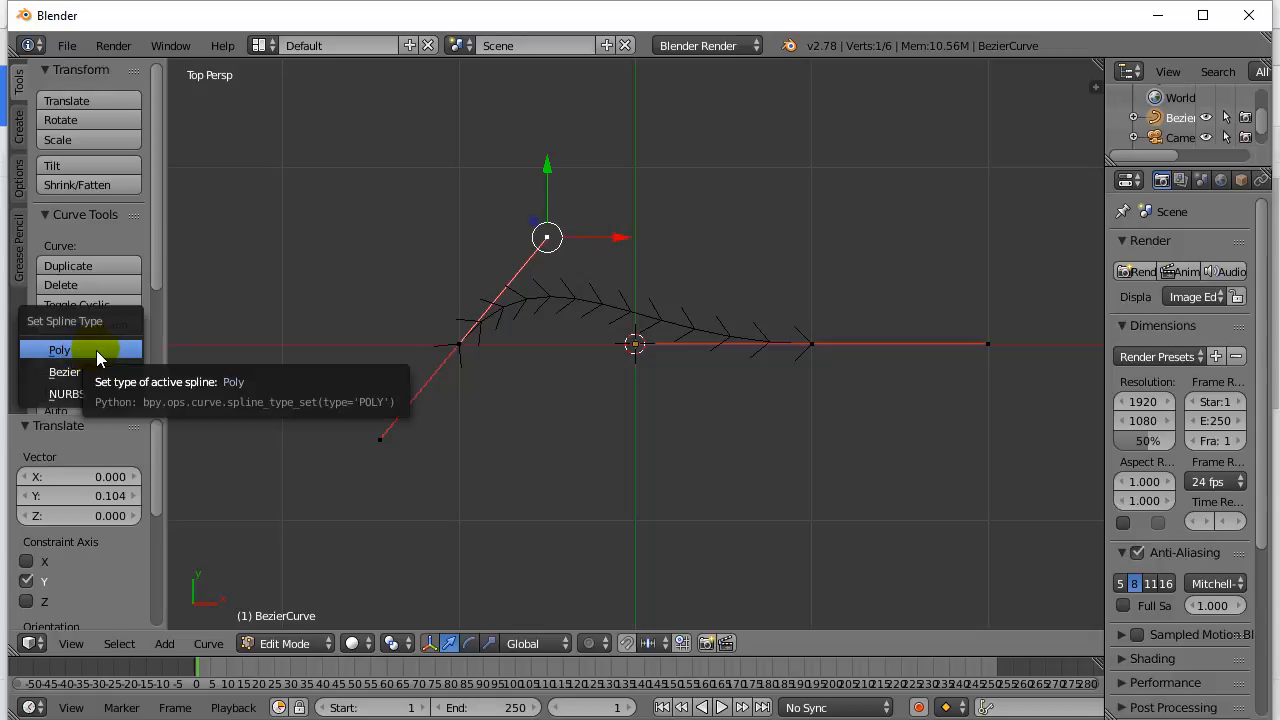
{"action": "left_click", "coordinate": [96, 350]}
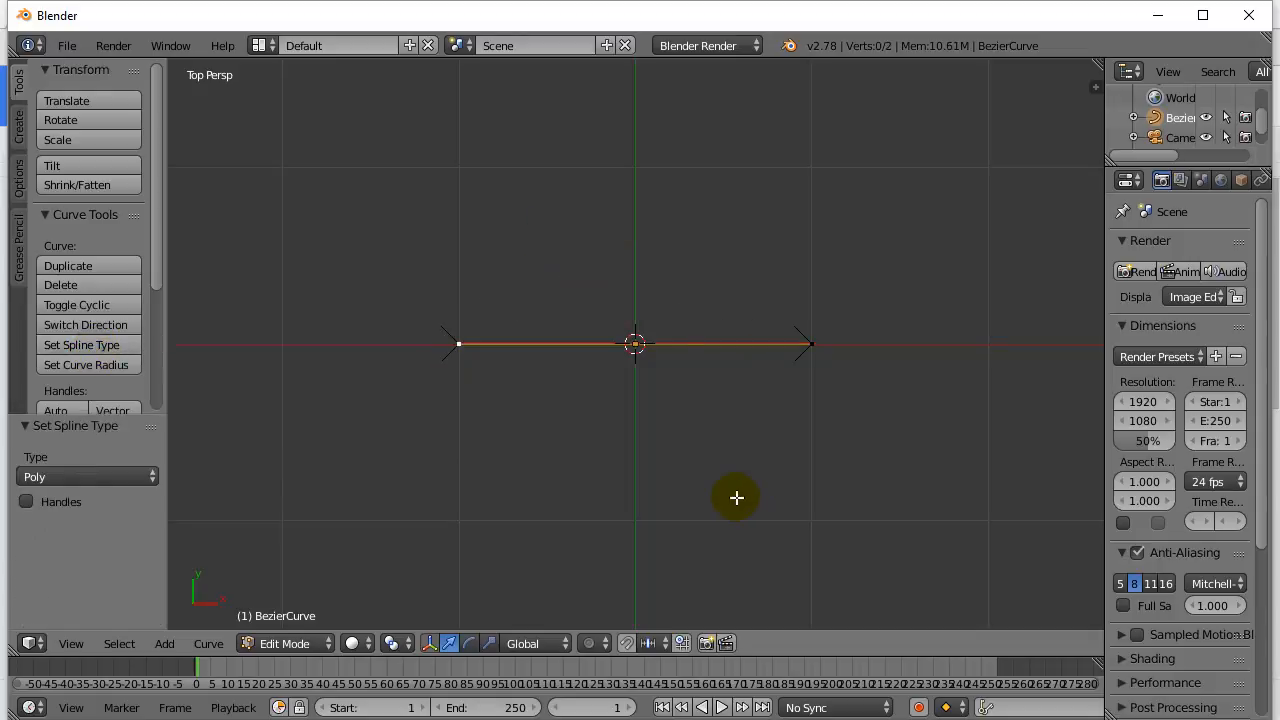
{"action": "scroll", "coordinate": [757, 489], "scroll_direction": "up", "scroll_amount": 1}
{"action": "scroll", "coordinate": [757, 489], "scroll_direction": "down", "scroll_amount": 4}
{"action": "scroll", "coordinate": [757, 489], "scroll_direction": "down", "scroll_amount": 3}
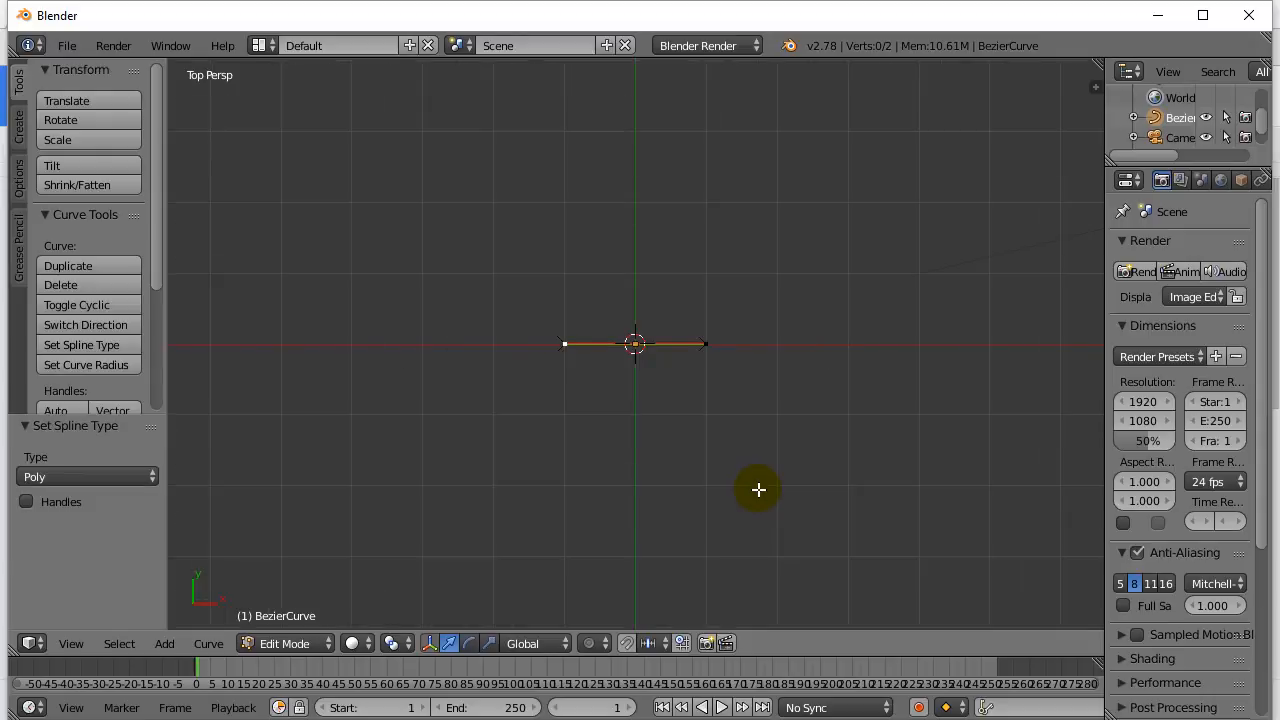
{"action": "middle_click_drag", "start_coordinate": [749, 494], "coordinate": [739, 453]}
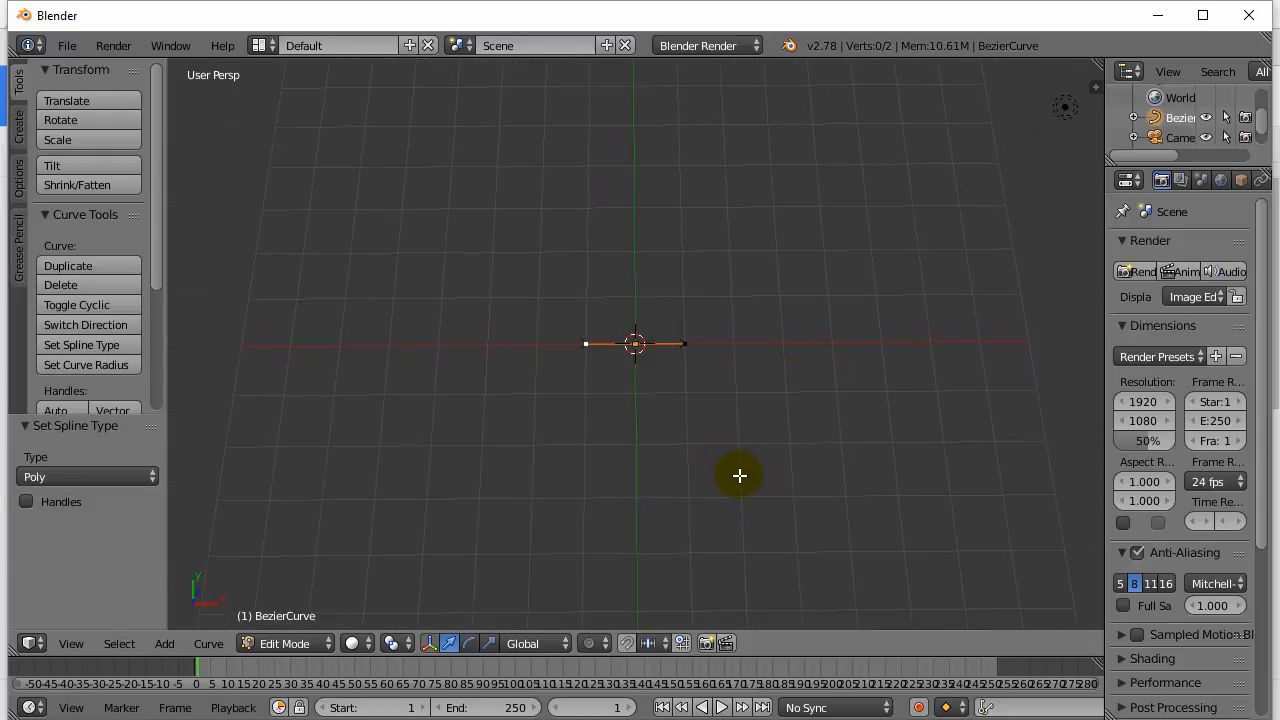
{"action": "left_click", "coordinate": [76, 643]}
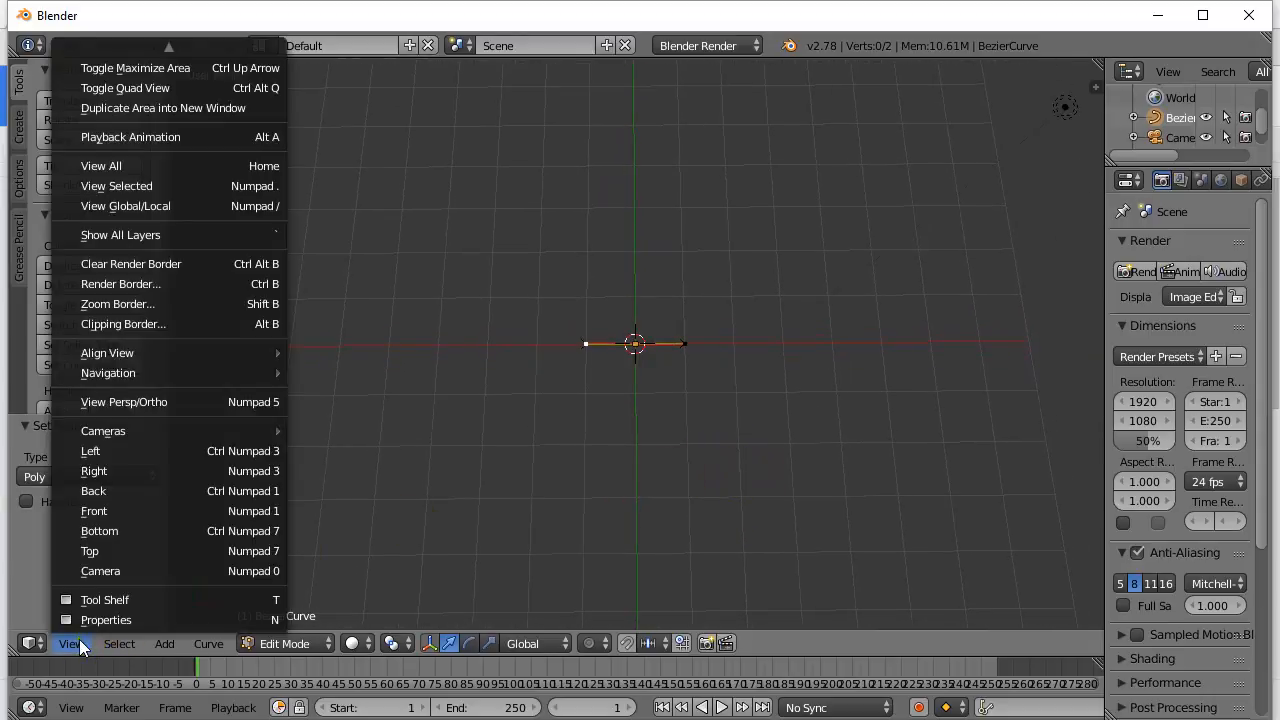
{"action": "left_click", "coordinate": [96, 549]}
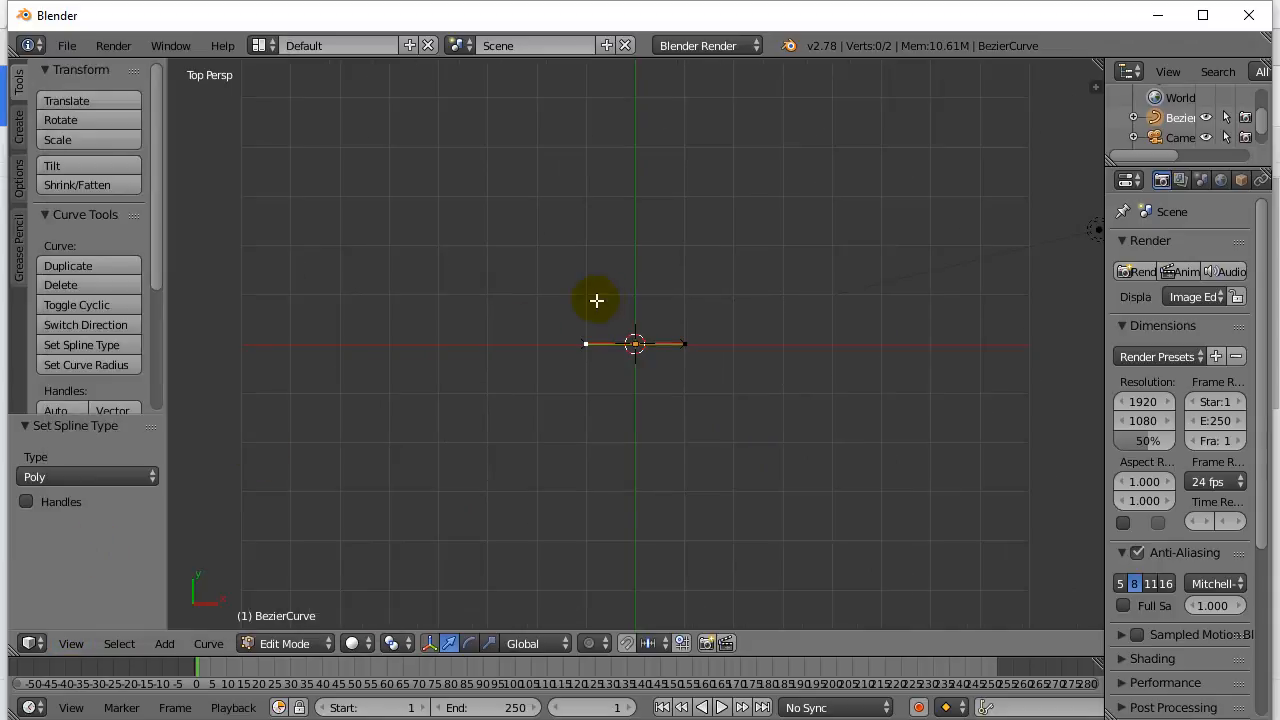
Step: Extrude nine points from the line's right endpoint, running clockwise around the origin as an irregular outline that ends above the line's left endpoint
{"action": "right_click", "coordinate": [681, 344]}
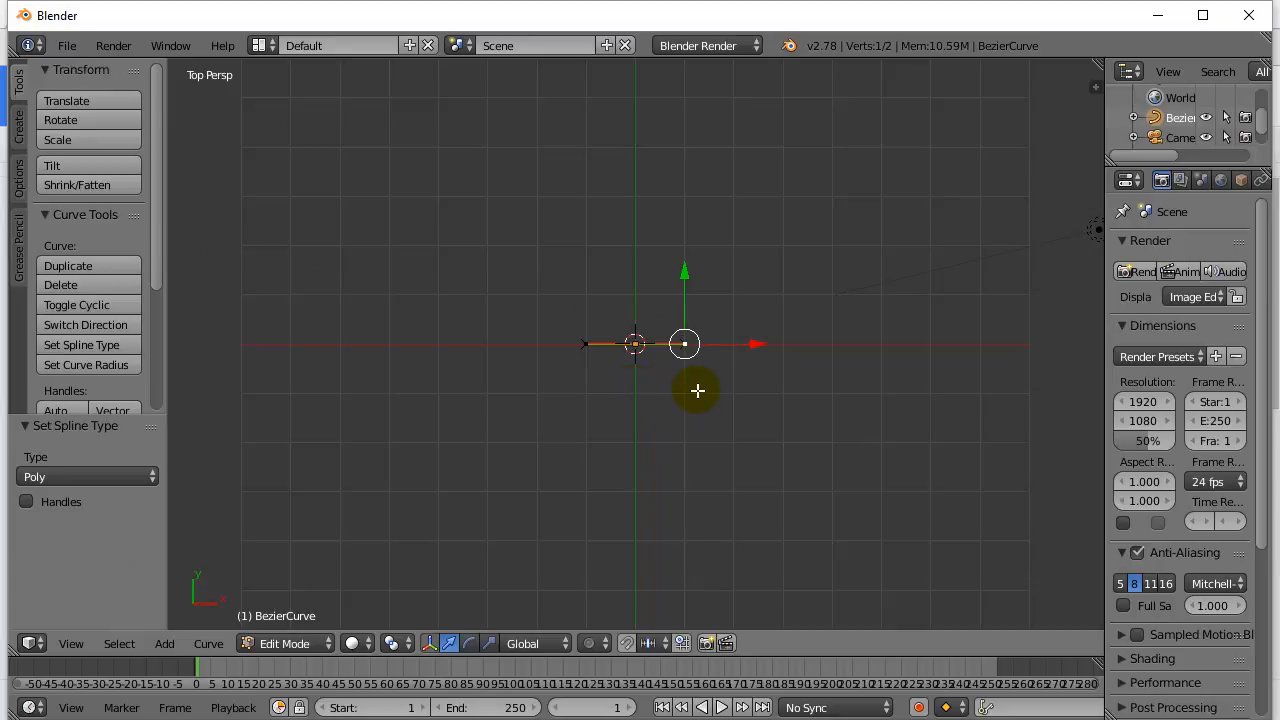
{"action": "key", "text": "e"}
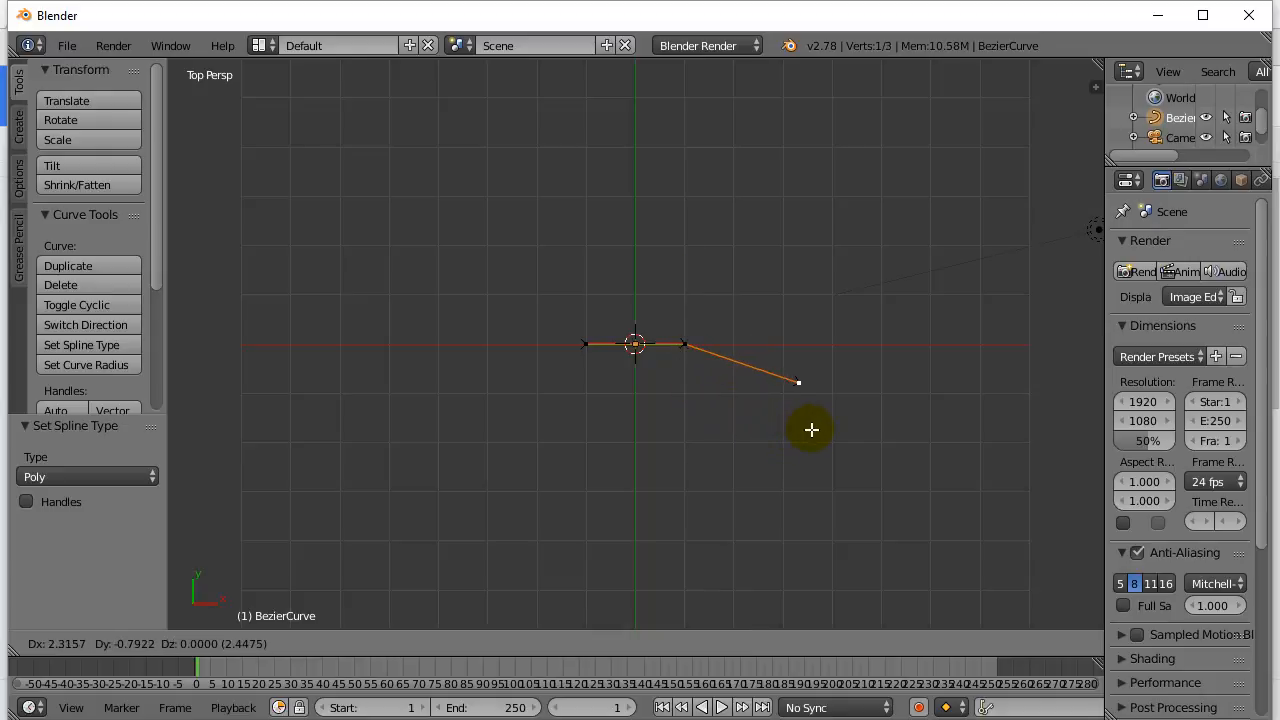
{"action": "left_click", "coordinate": [843, 434]}
{"action": "key", "text": "e"}
{"action": "left_click", "coordinate": [893, 531]}
{"action": "key", "text": "e"}
{"action": "left_click", "coordinate": [704, 606]}
{"action": "key", "text": "e"}
{"action": "left_click", "coordinate": [612, 503]}
{"action": "key", "text": "e"}
{"action": "left_click", "coordinate": [393, 580]}
{"action": "key", "text": "e"}
{"action": "left_click", "coordinate": [295, 452]}
{"action": "key", "text": "e"}
{"action": "left_click", "coordinate": [367, 257]}
{"action": "key", "text": "e"}
{"action": "left_click", "coordinate": [445, 355]}
{"action": "key", "text": "e"}
{"action": "left_click", "coordinate": [573, 275]}
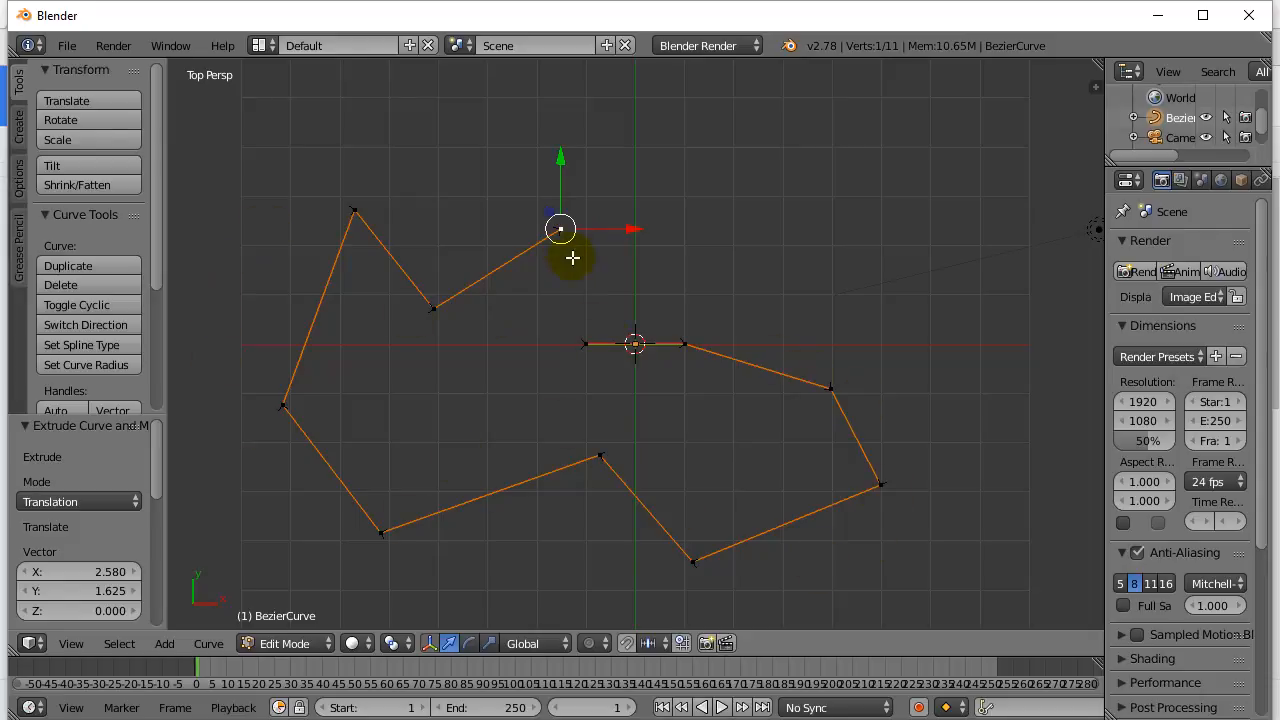
Step: Close the outline between its last and first points by making the curve cyclic
{"action": "left_click", "coordinate": [98, 306]}
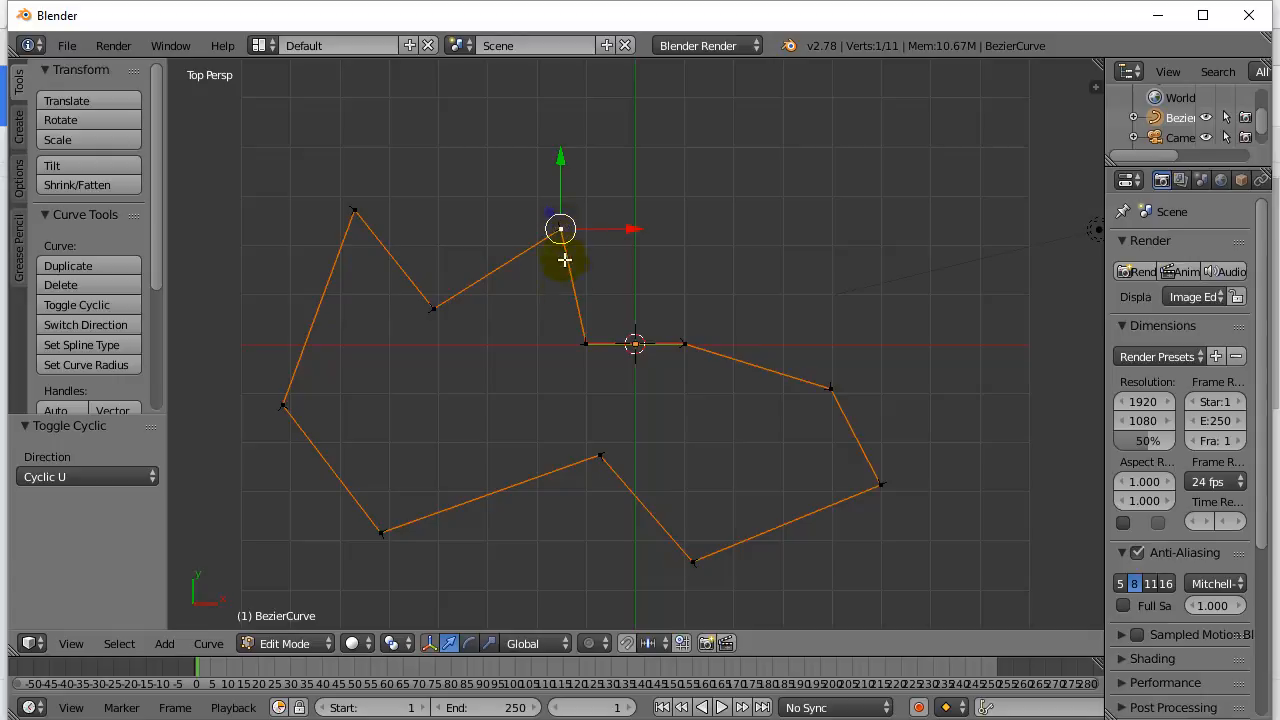
{"action": "left_click", "coordinate": [73, 310]}
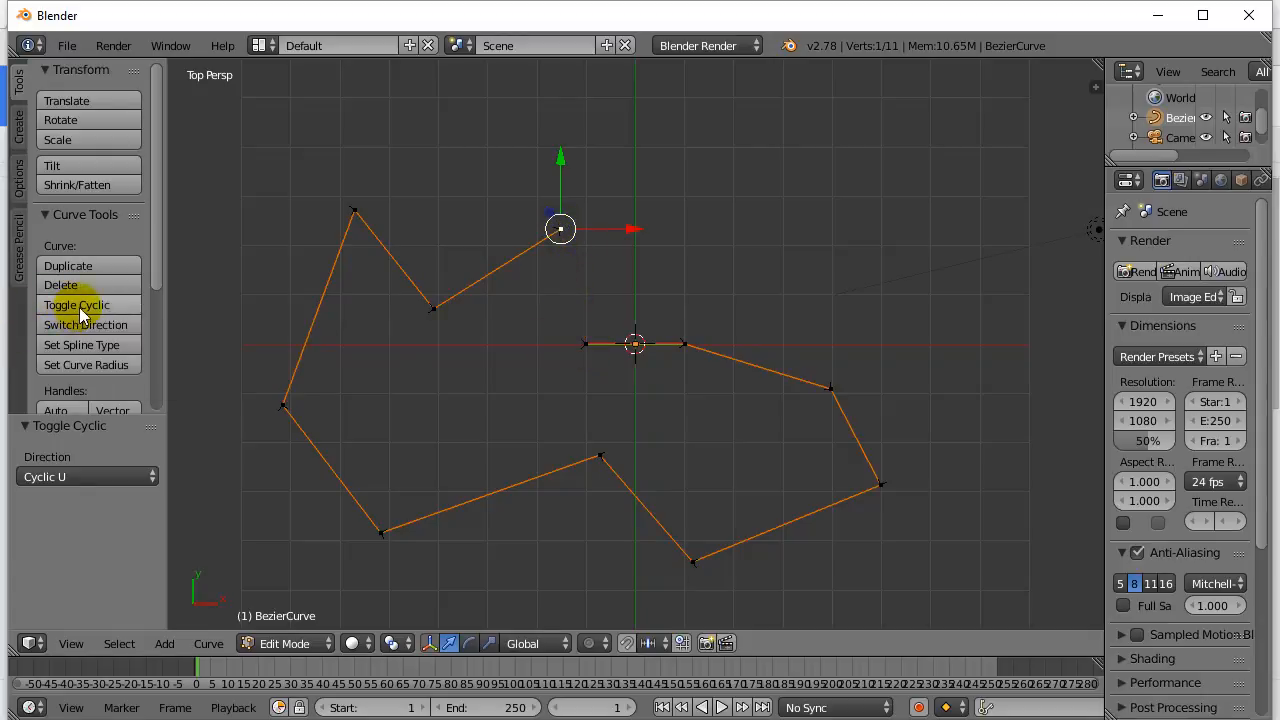
{"action": "left_click", "coordinate": [80, 310]}
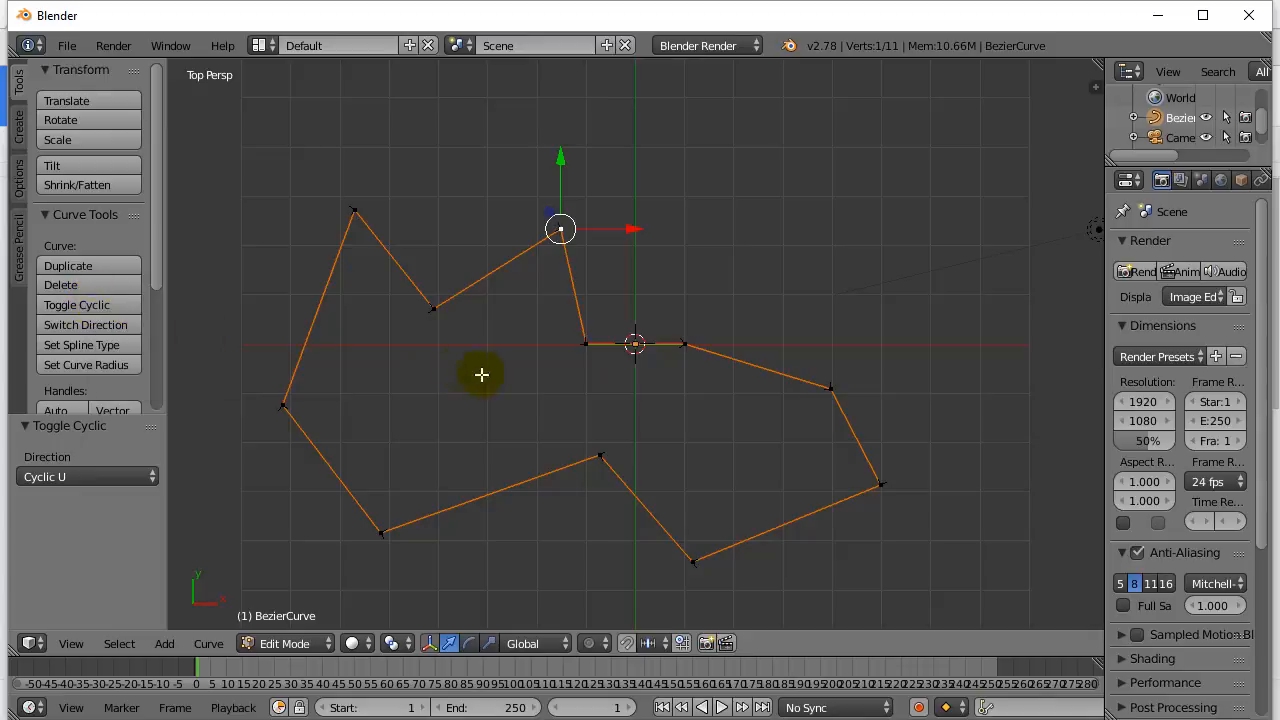
Step: Convert the closed outline curve to a mesh in Object Mode and enter Edit Mode on the mesh
{"action": "middle_click_drag", "start_coordinate": [550, 397], "coordinate": [569, 247]}
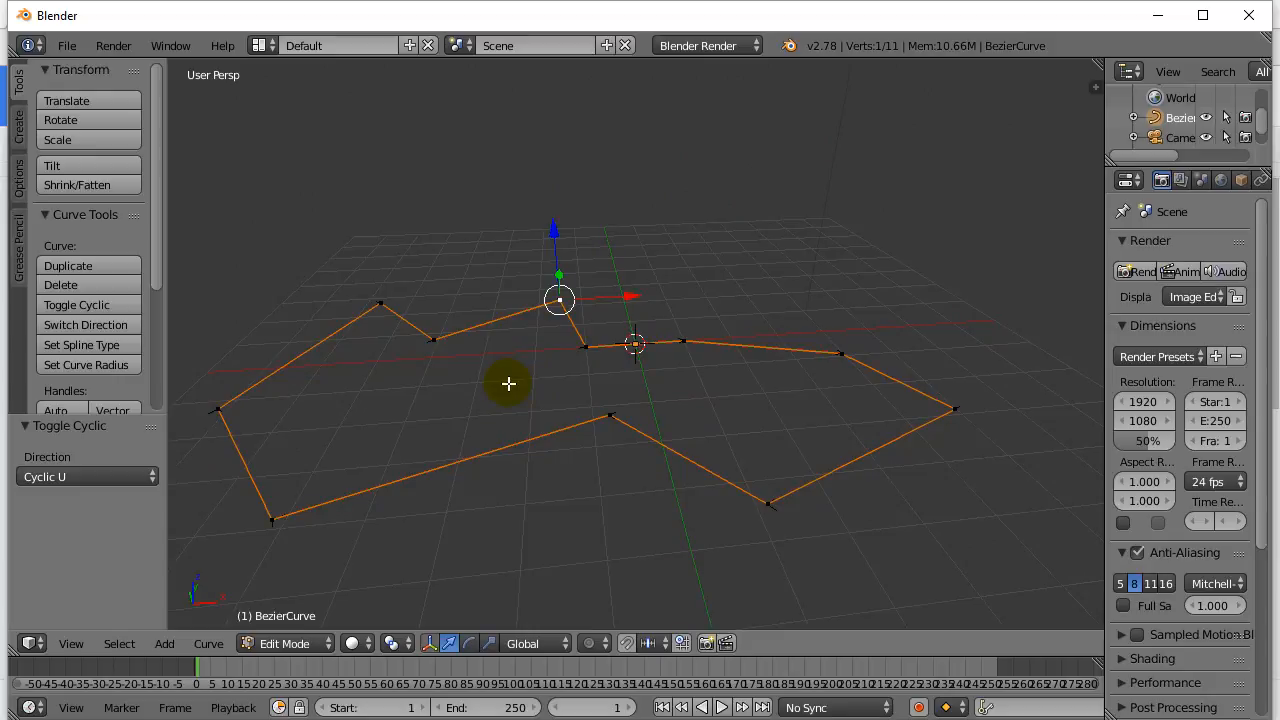
{"action": "mouse_move", "coordinate": [520, 383]}
{"action": "middle_mouse_down"}
{"action": "mouse_move", "coordinate": [529, 317]}
{"action": "mouse_move", "coordinate": [530, 392]}
{"action": "mouse_move", "coordinate": [514, 400]}
{"action": "mouse_move", "coordinate": [527, 402]}
{"action": "middle_mouse_up"}
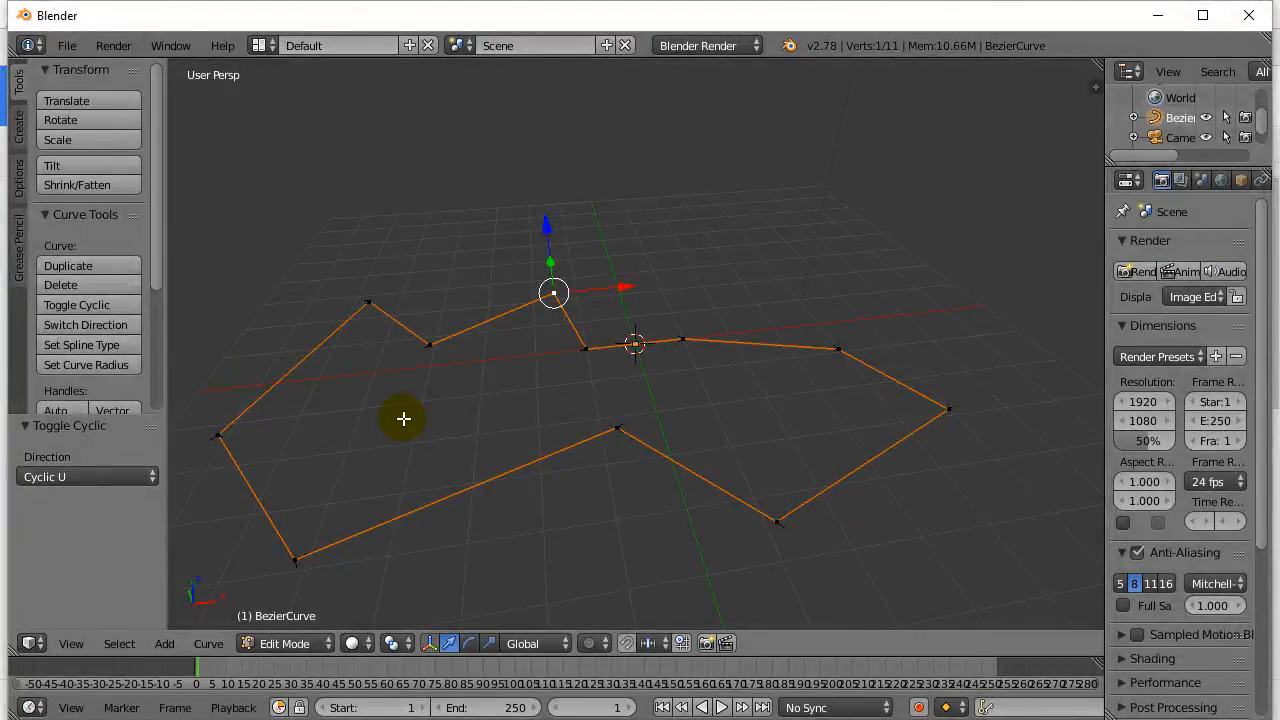
{"action": "key", "text": "Tab"}
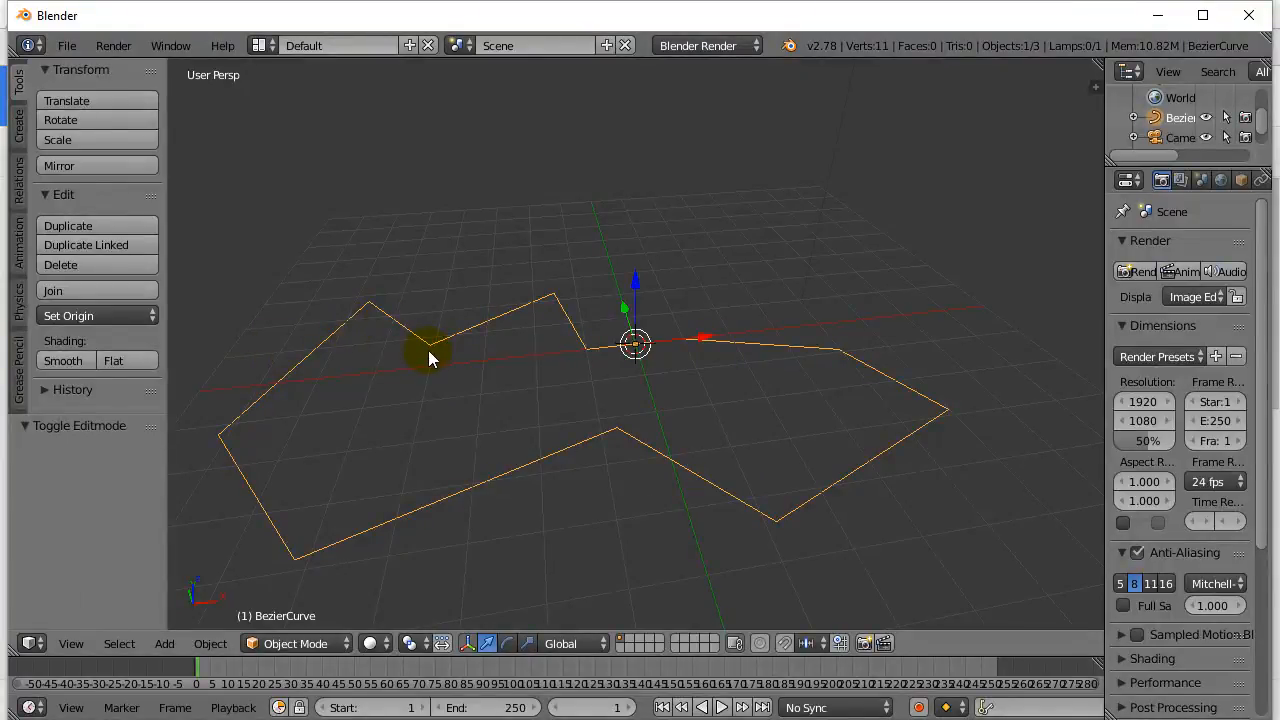
{"action": "left_click", "coordinate": [205, 644]}
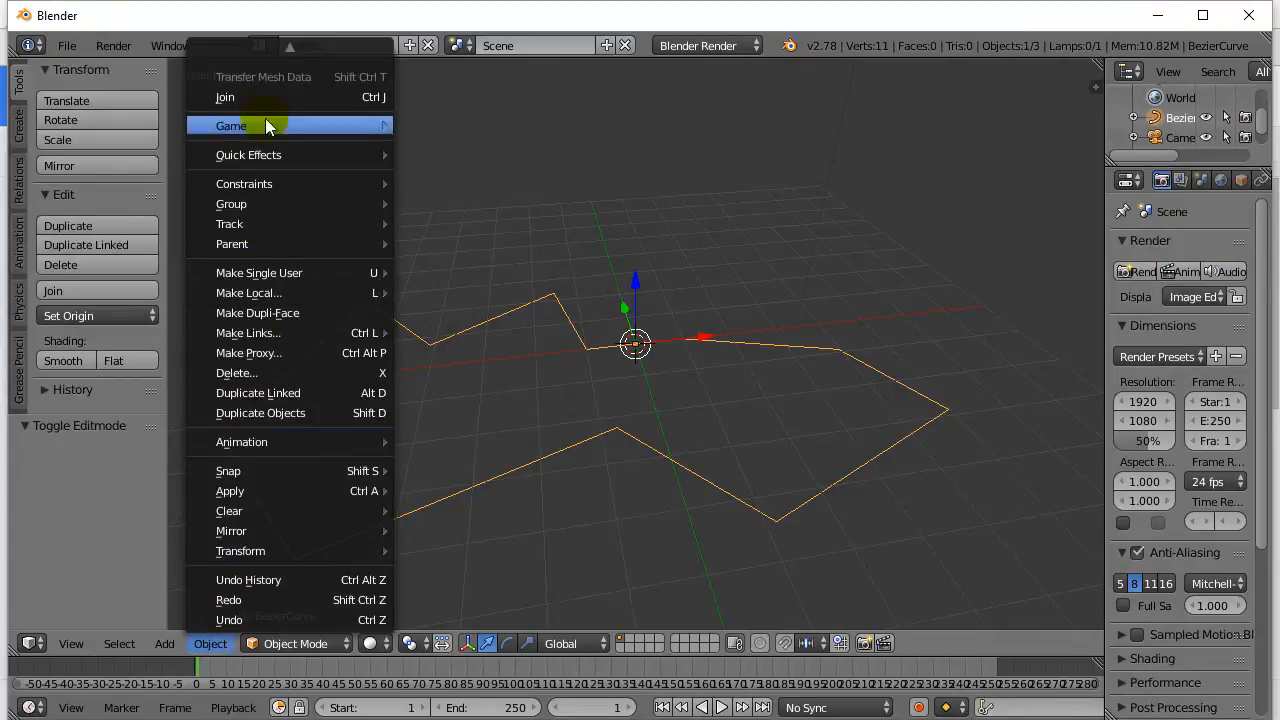
{"action": "mouse_move", "coordinate": [255, 62]}
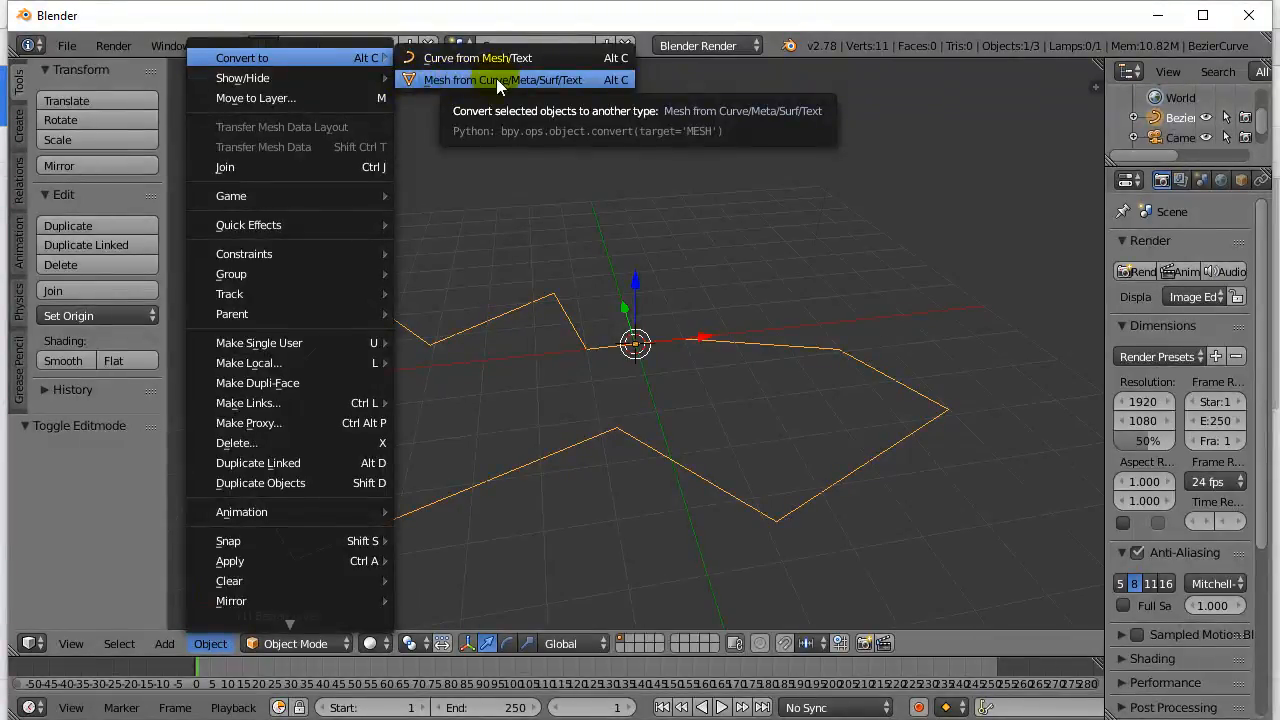
{"action": "left_click", "coordinate": [446, 81]}
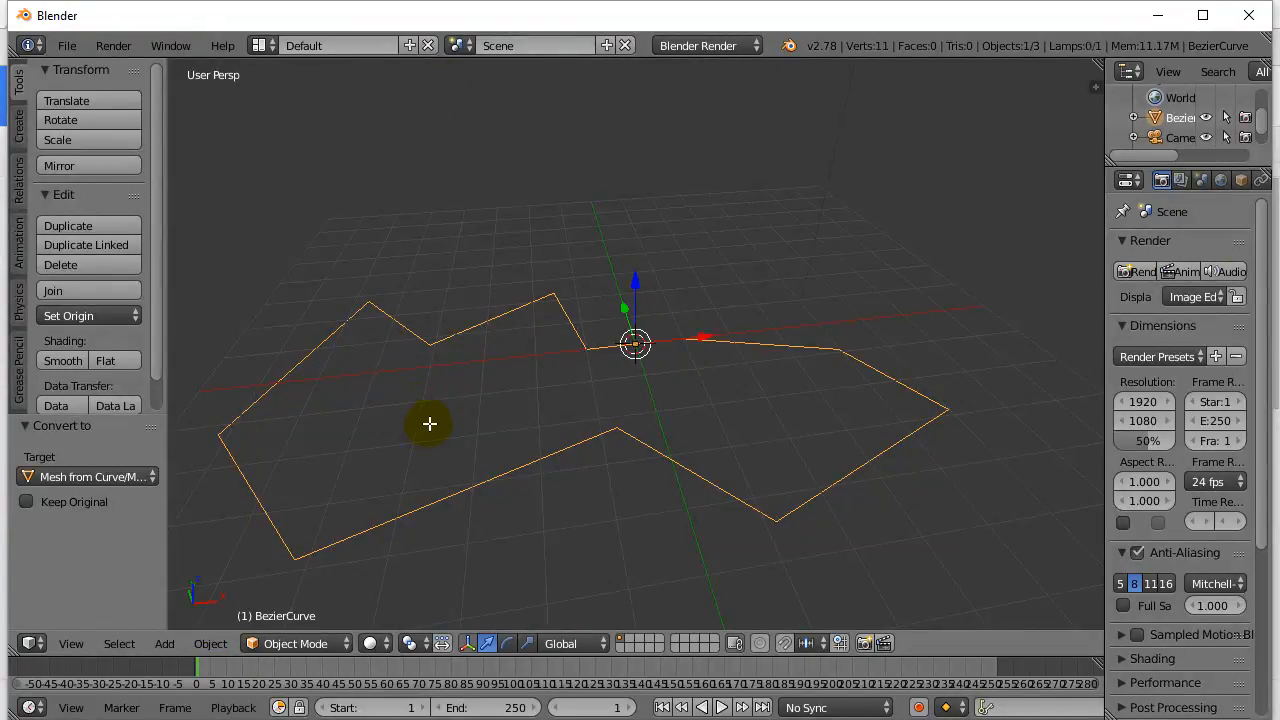
{"action": "key", "text": "Tab"}
{"action": "mouse_move", "coordinate": [429, 422]}
{"action": "middle_mouse_down"}
{"action": "mouse_move", "coordinate": [423, 443]}
{"action": "mouse_move", "coordinate": [427, 411]}
{"action": "middle_mouse_up"}
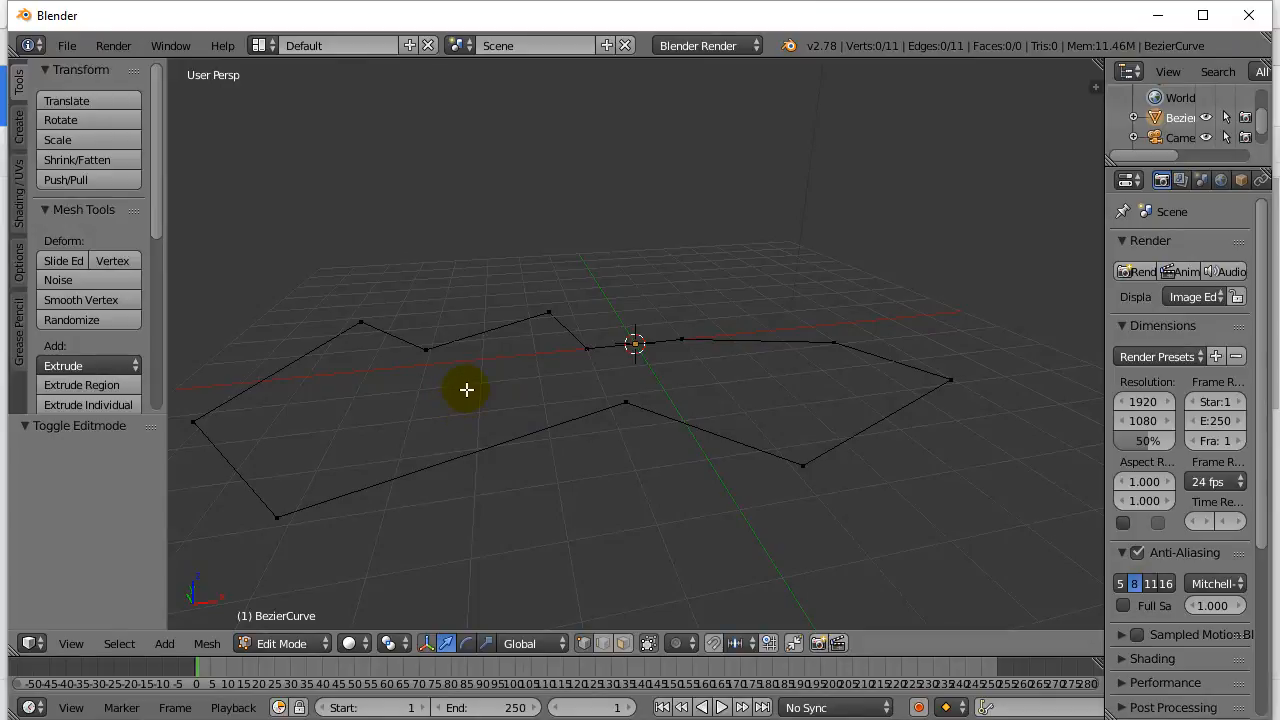
Step: Fill the whole outline with a face and extrude it upward about 1.7 units
{"action": "key", "text": "a"}
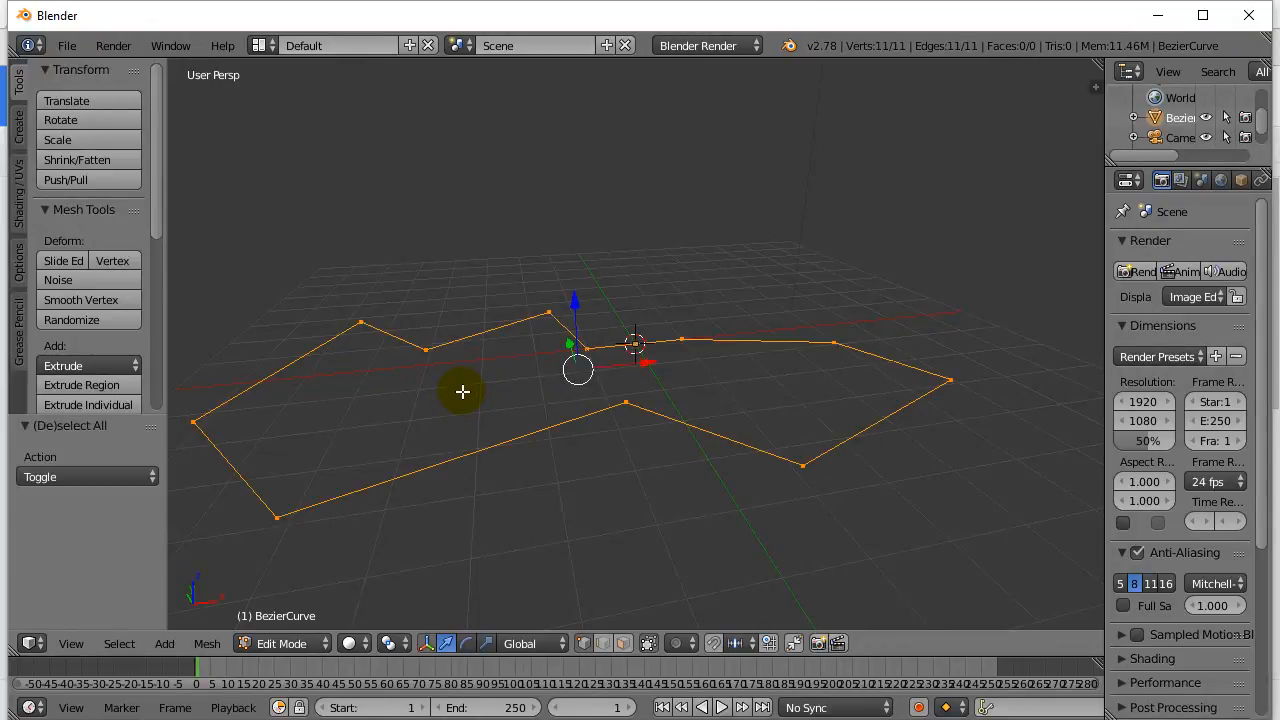
{"action": "key", "text": "f"}
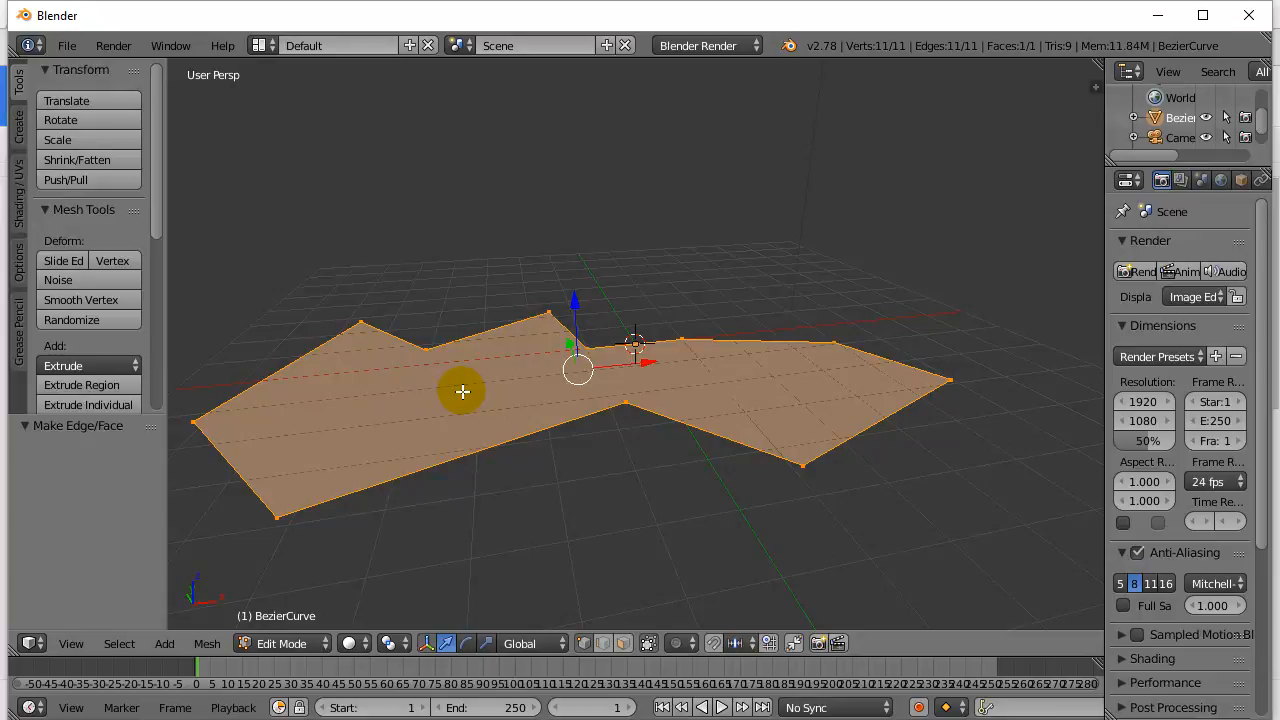
{"action": "key", "text": "e"}
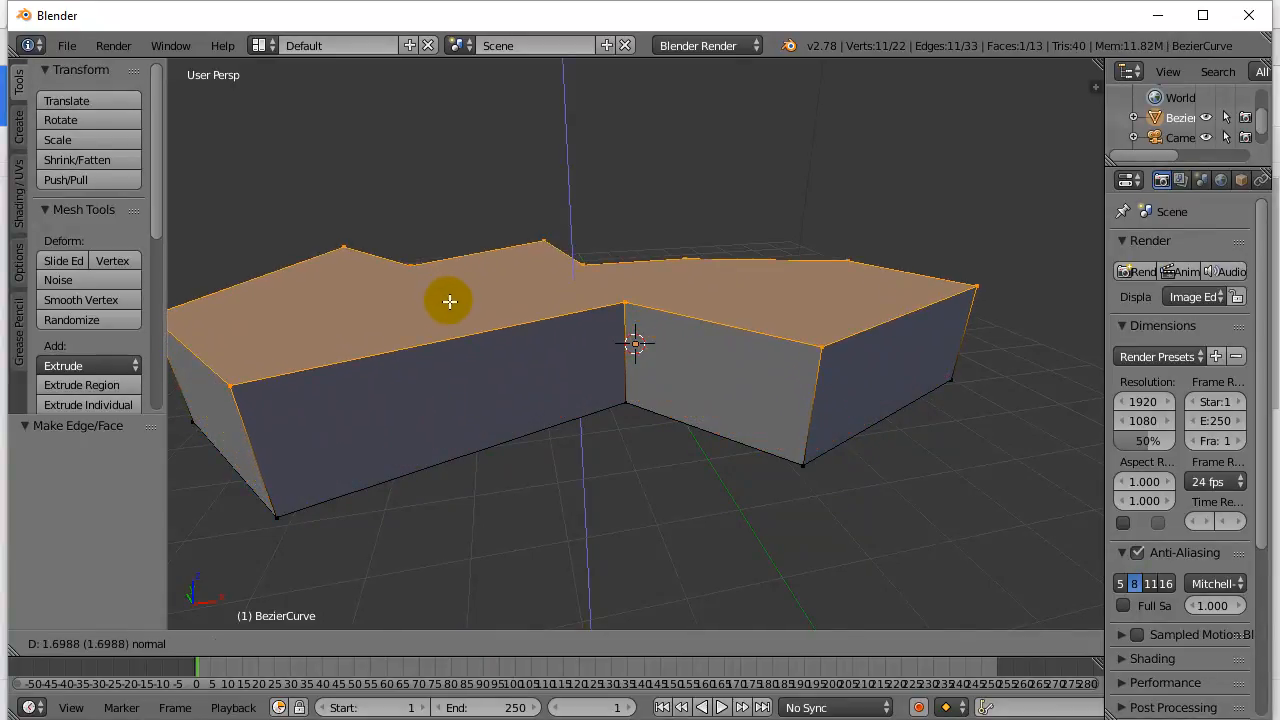
{"action": "left_click", "coordinate": [449, 301]}
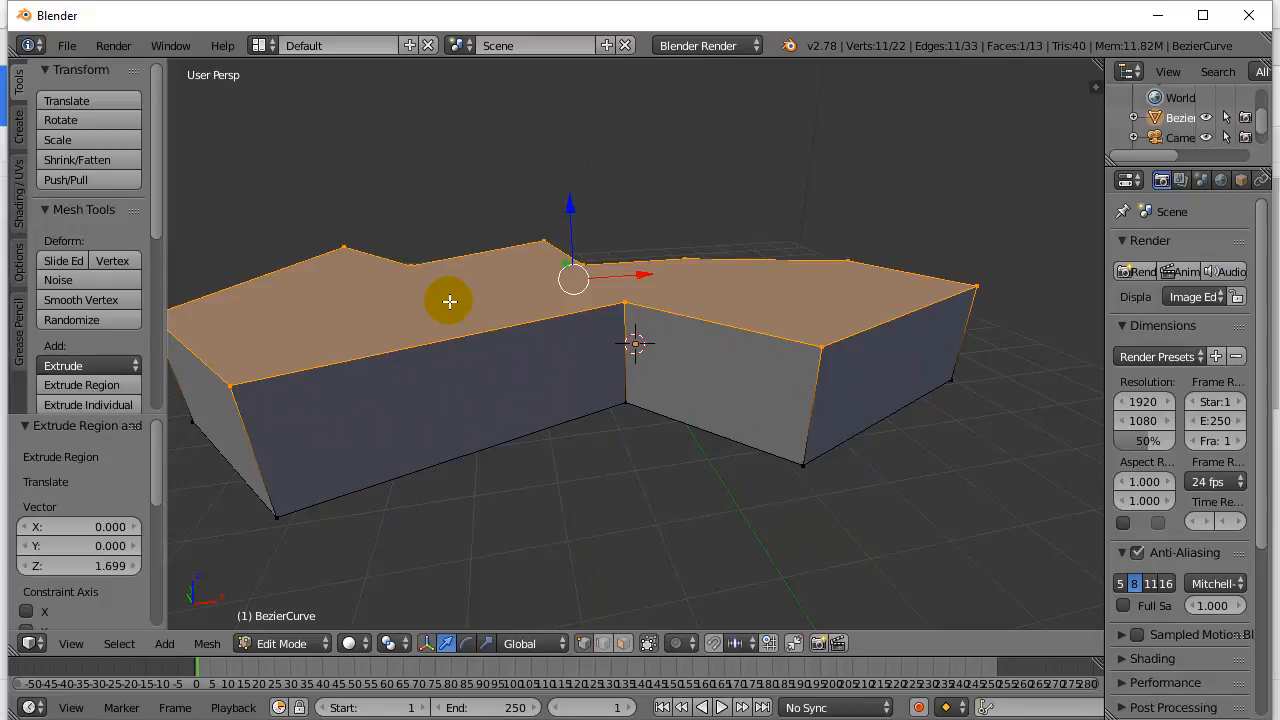
Step: Scale the extruded top face to about 0.73 and tilt it by about -10 degrees
{"action": "key", "text": "s"}
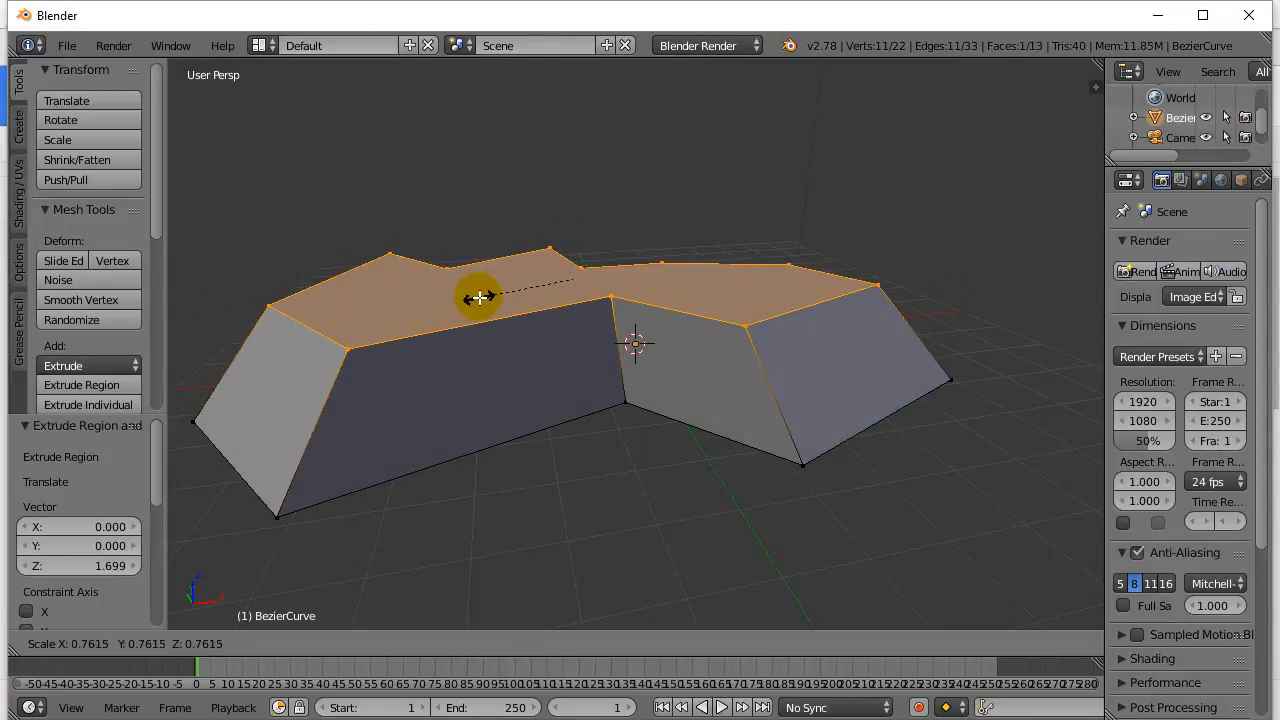
{"action": "left_click", "coordinate": [482, 297]}
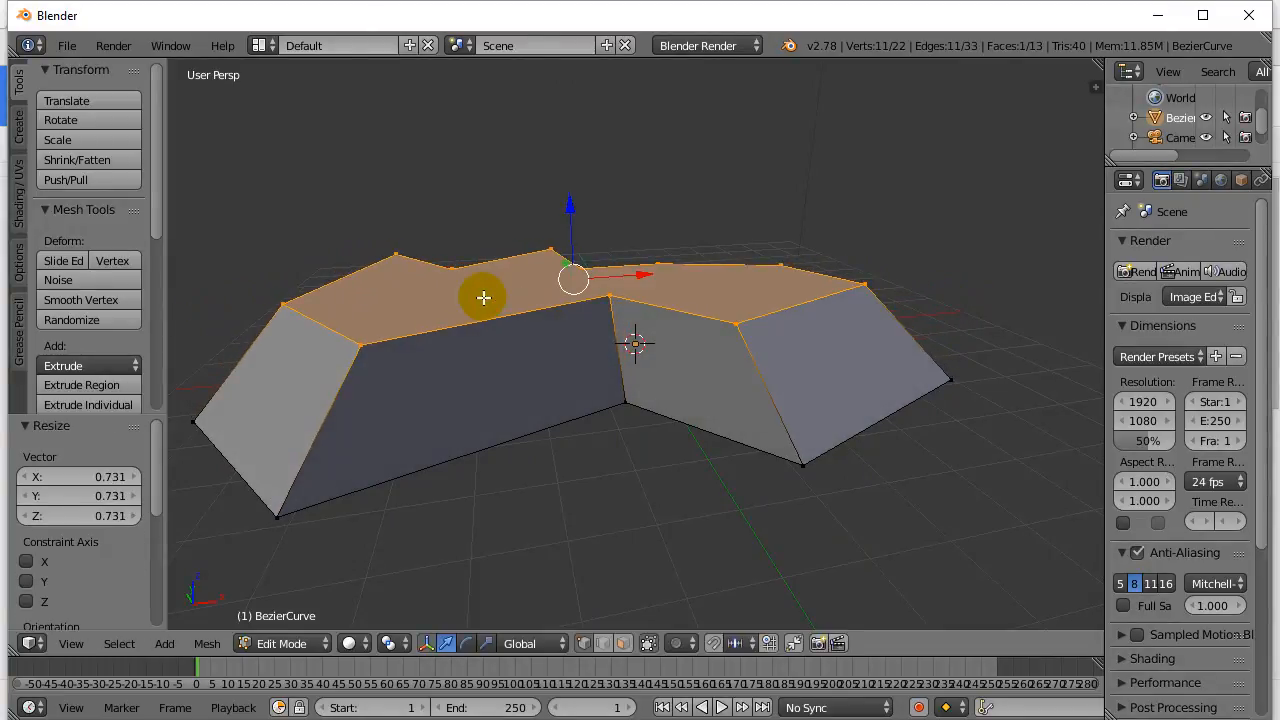
{"action": "key", "text": "r"}
{"action": "left_click", "coordinate": [492, 311]}
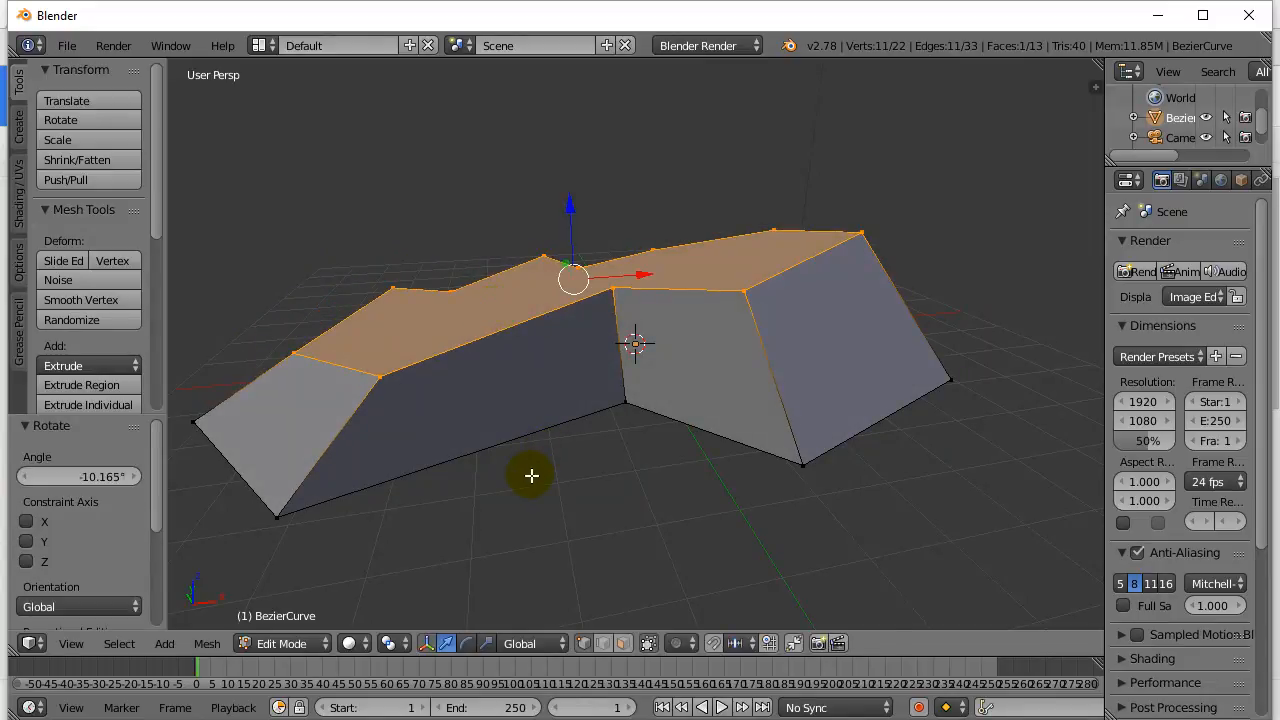
Step: Return to Object Mode and move the solid about 12.4 units along negative Y, clear of the origin
{"action": "key", "text": "Tab"}
{"action": "middle_click_drag", "start_coordinate": [551, 508], "coordinate": [564, 466]}
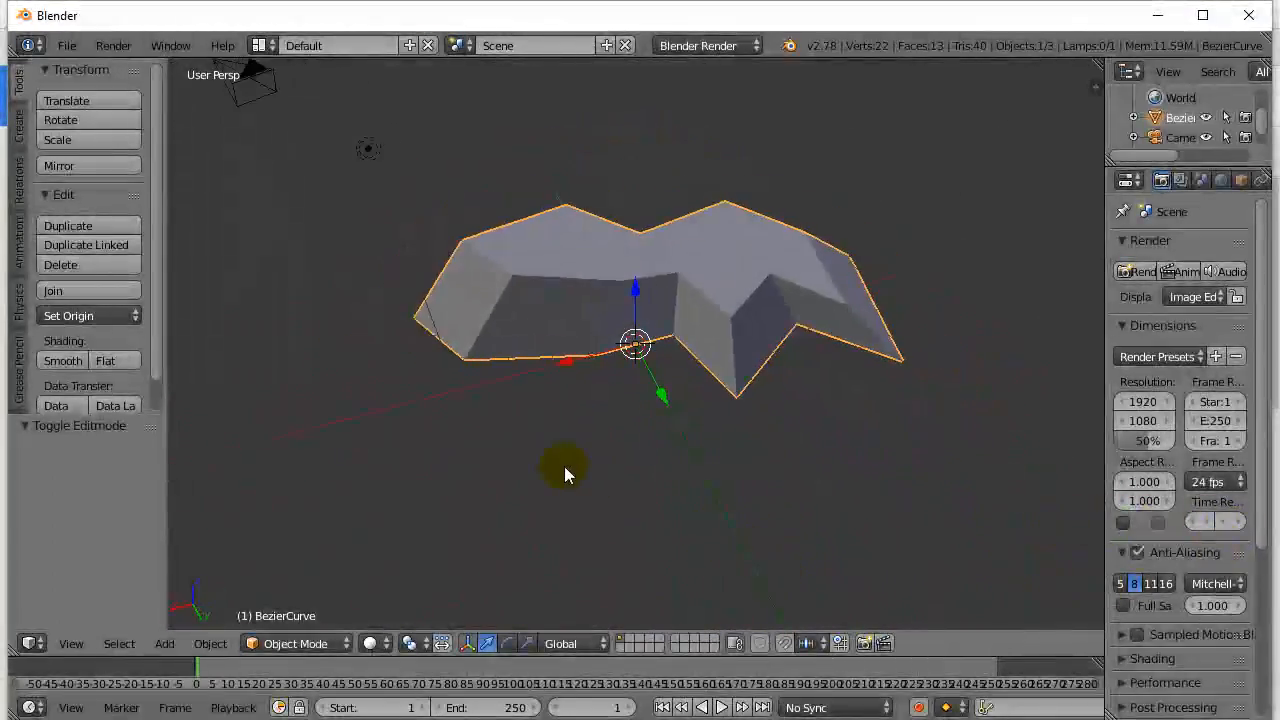
{"action": "scroll", "coordinate": [552, 458], "scroll_direction": "down", "scroll_amount": 3}
{"action": "scroll", "coordinate": [550, 455], "scroll_direction": "up", "scroll_amount": 1}
{"action": "scroll", "coordinate": [549, 452], "scroll_direction": "up", "scroll_amount": 2}
{"action": "scroll", "coordinate": [546, 440], "scroll_direction": "down", "scroll_amount": 3}
{"action": "middle_click_drag", "start_coordinate": [543, 438], "coordinate": [590, 433]}
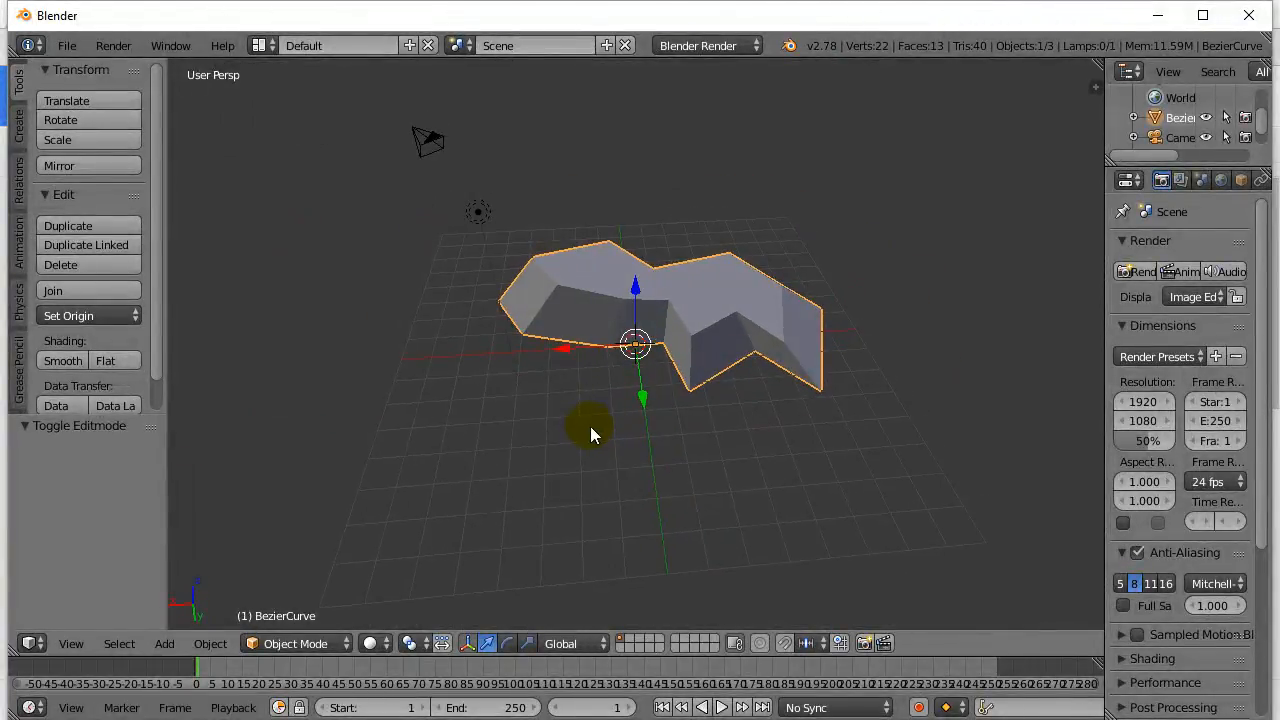
{"action": "left_click_drag", "start_coordinate": [646, 391], "coordinate": [620, 236]}
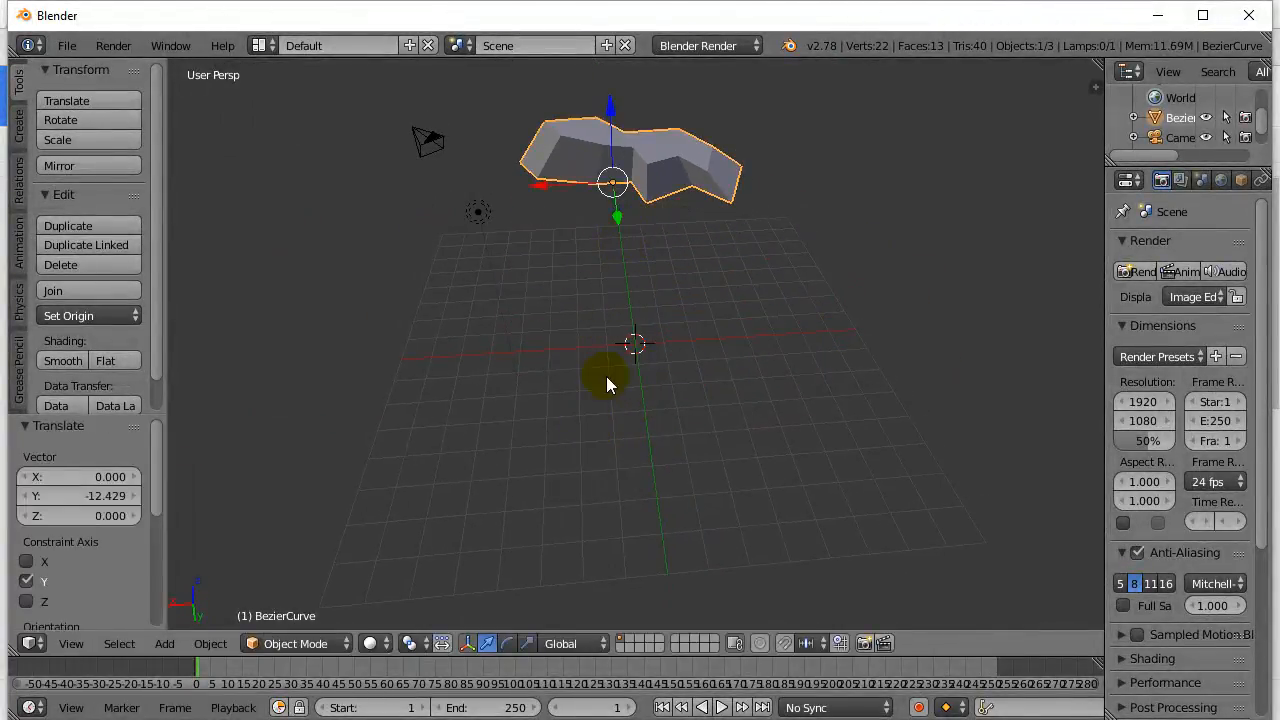
Step: Add a new Bezier curve at the origin and show it from the top view
{"action": "left_click", "coordinate": [166, 645]}
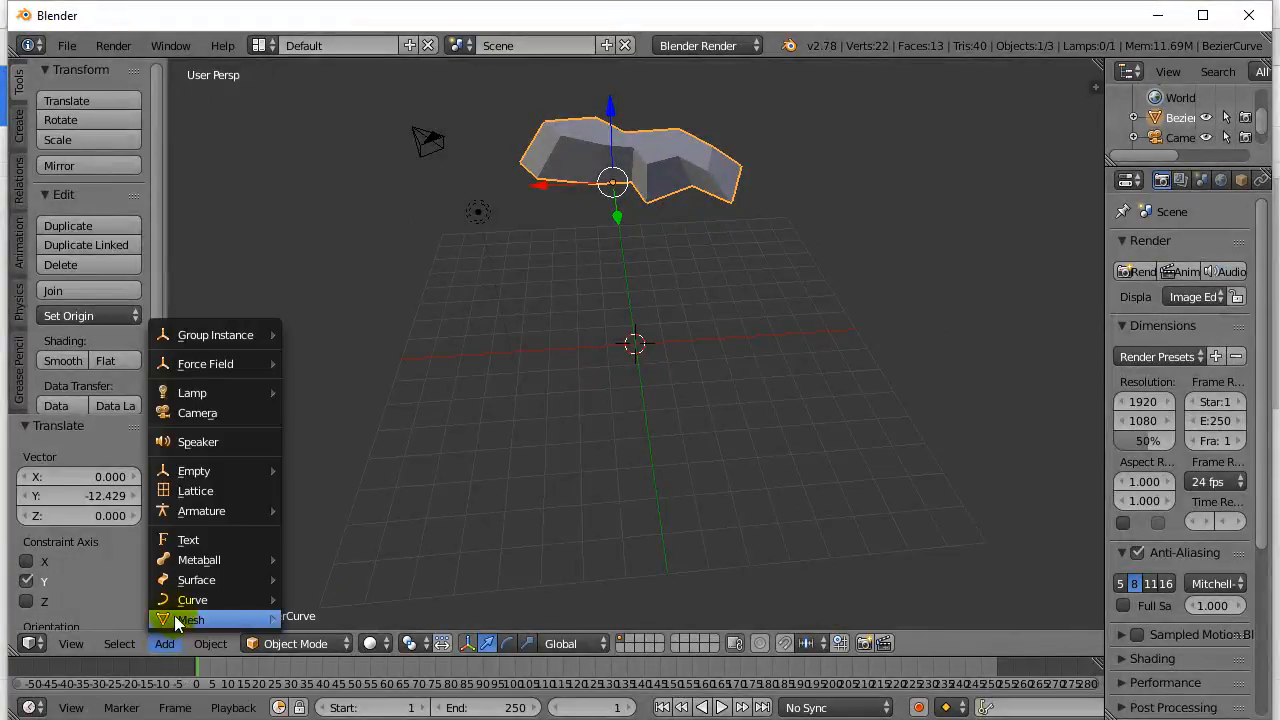
{"action": "mouse_move", "coordinate": [182, 598]}
{"action": "left_click", "coordinate": [327, 483]}
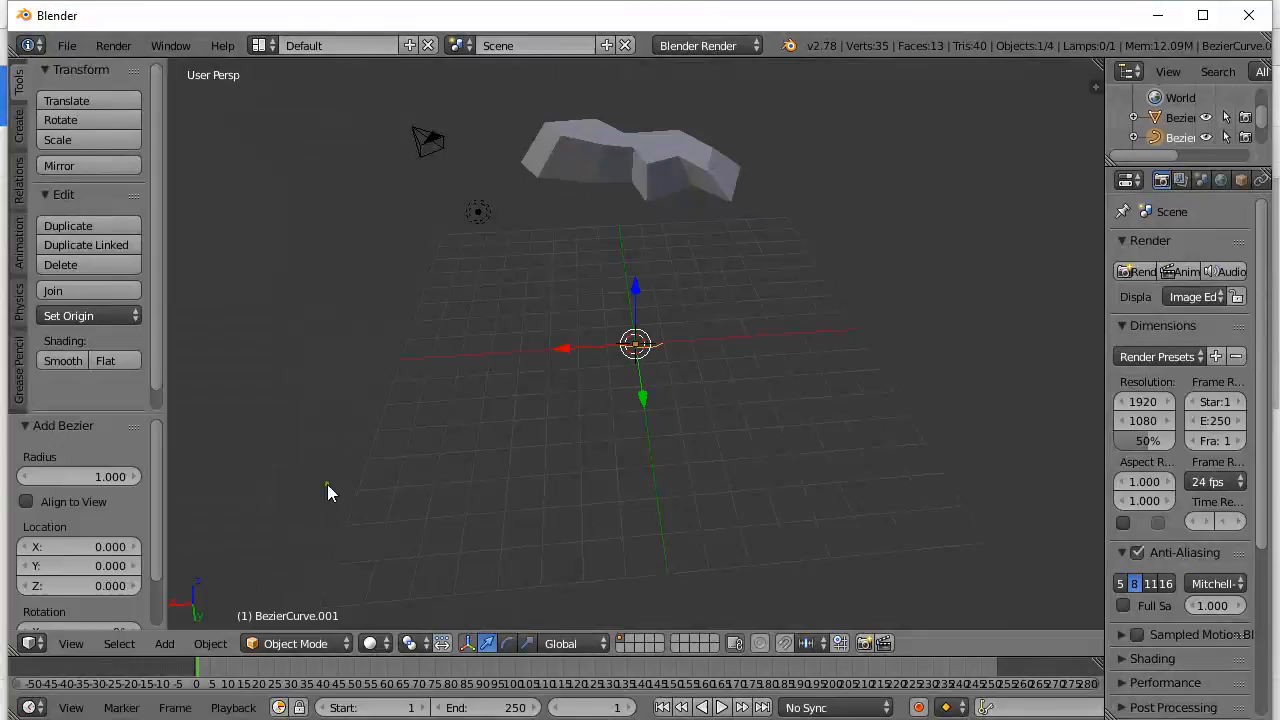
{"action": "left_click", "coordinate": [71, 643]}
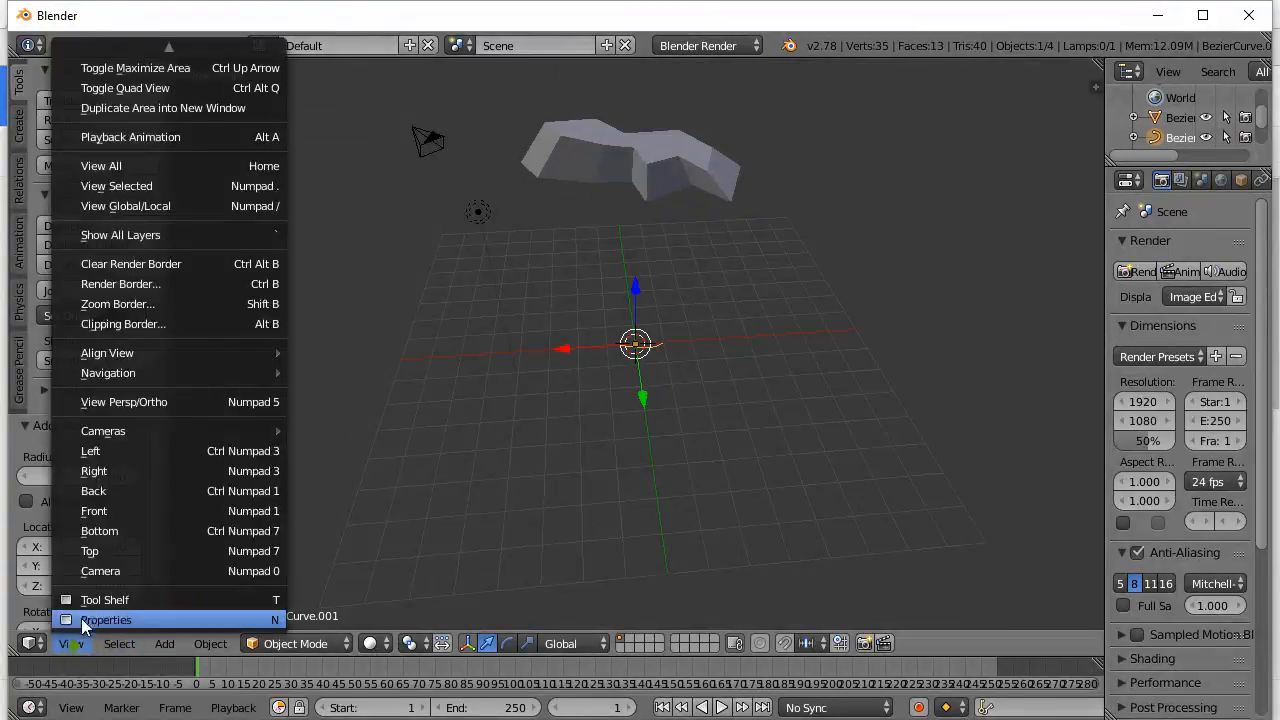
{"action": "left_click", "coordinate": [94, 547]}
{"action": "scroll", "coordinate": [391, 473], "scroll_direction": "up", "scroll_amount": 8}
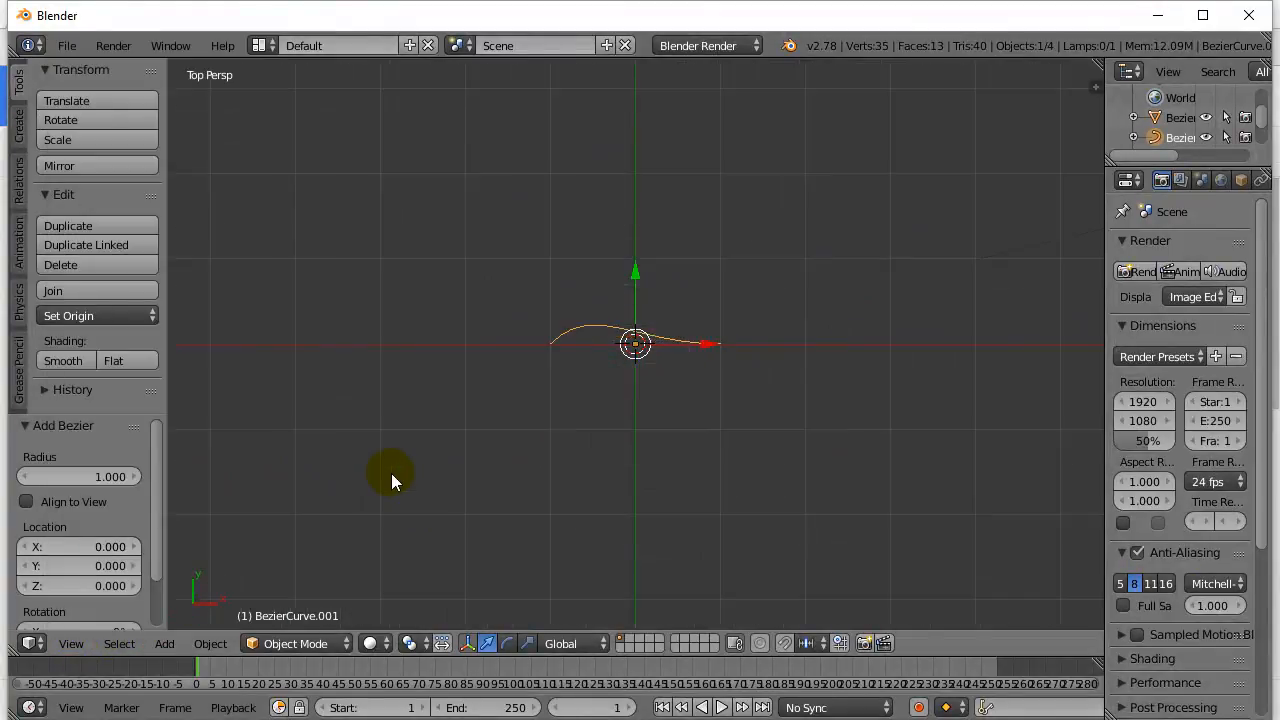
Step: Enter Edit Mode on the new curve and set its spline type to Poly
{"action": "key", "text": "Tab"}
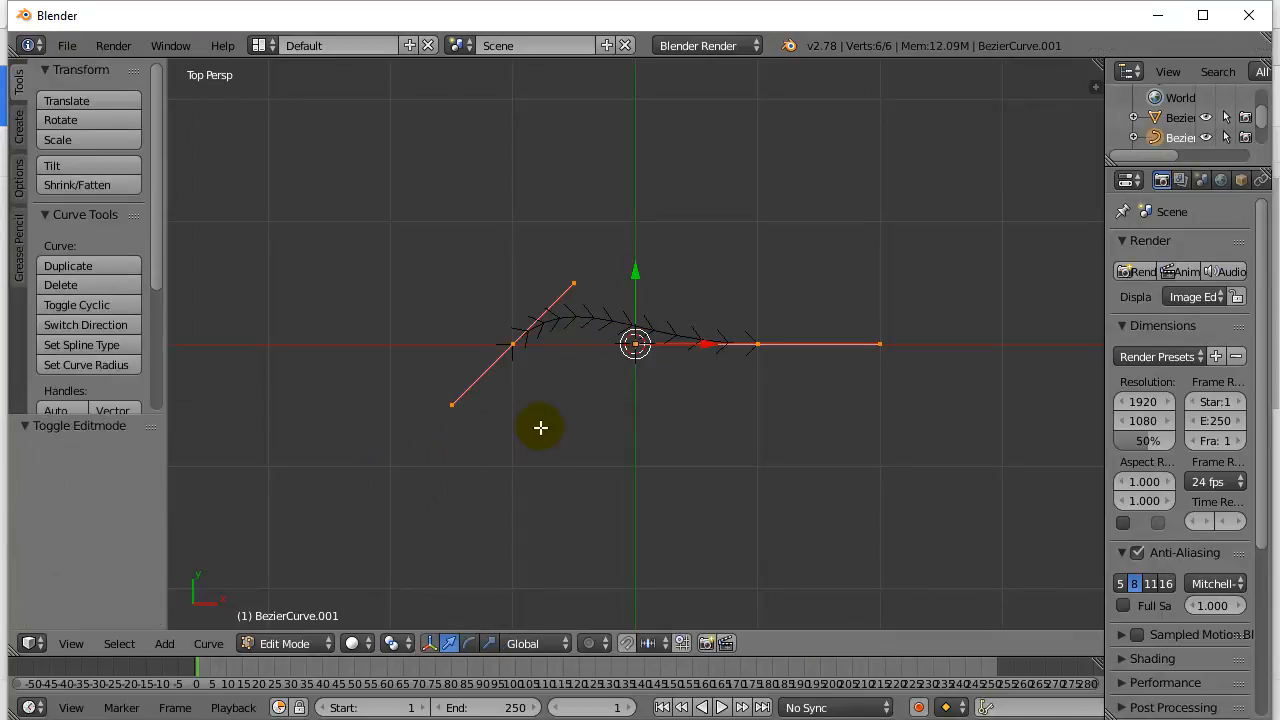
{"action": "left_click", "coordinate": [80, 350]}
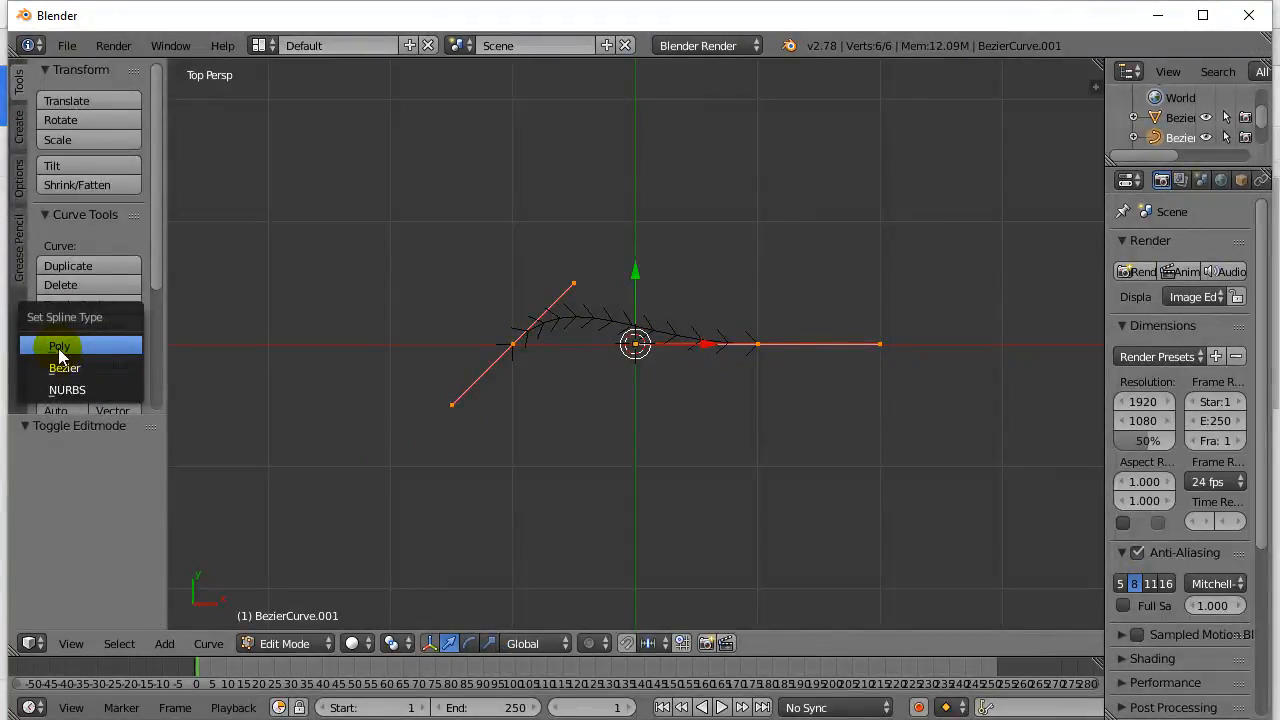
{"action": "left_click", "coordinate": [56, 346]}
Step: Extrude eight points from the line's right endpoint, forming a hooked outline below the X axis that ends just below the line's left endpoint
{"action": "right_click", "coordinate": [756, 345]}
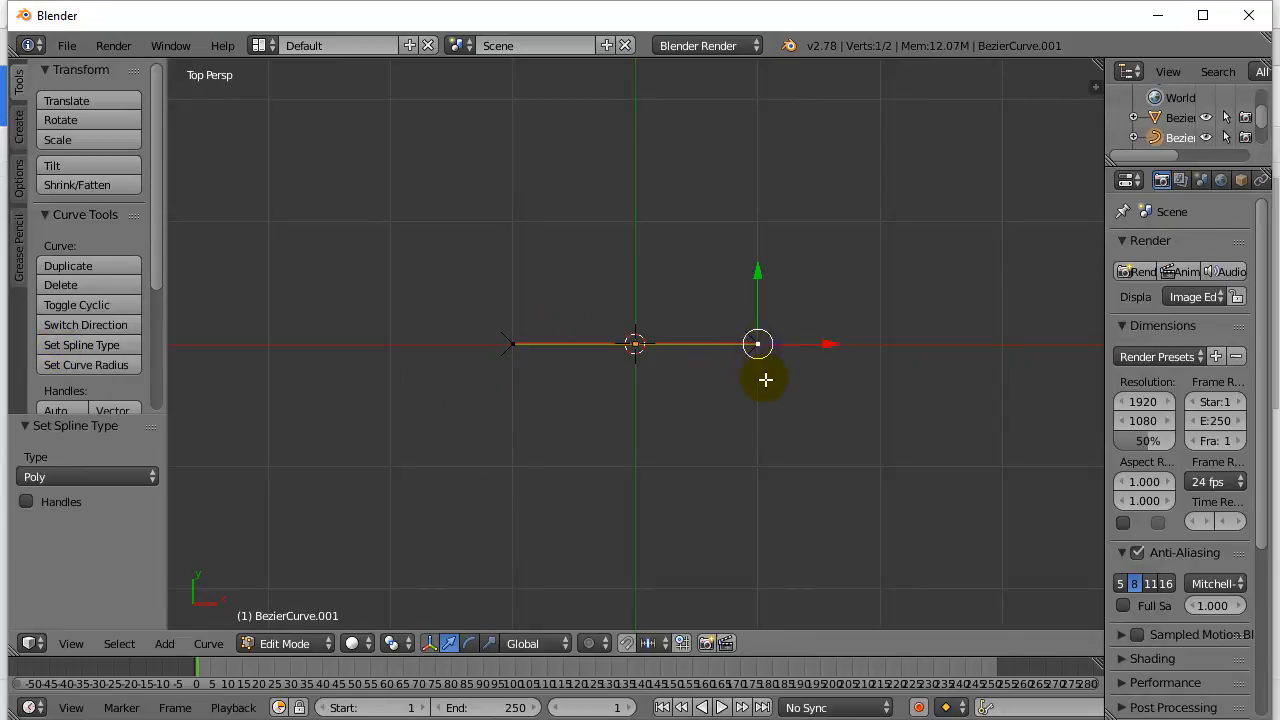
{"action": "key", "text": "e"}
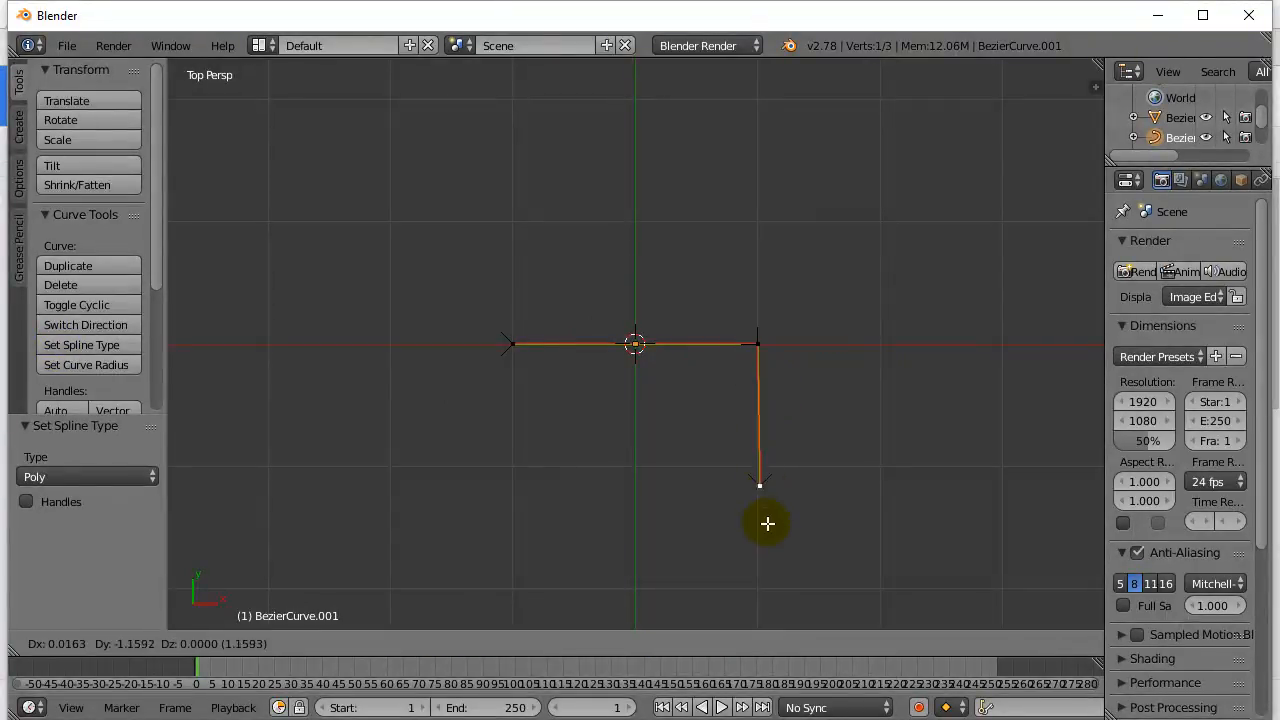
{"action": "left_click", "coordinate": [764, 610]}
{"action": "key", "text": "e"}
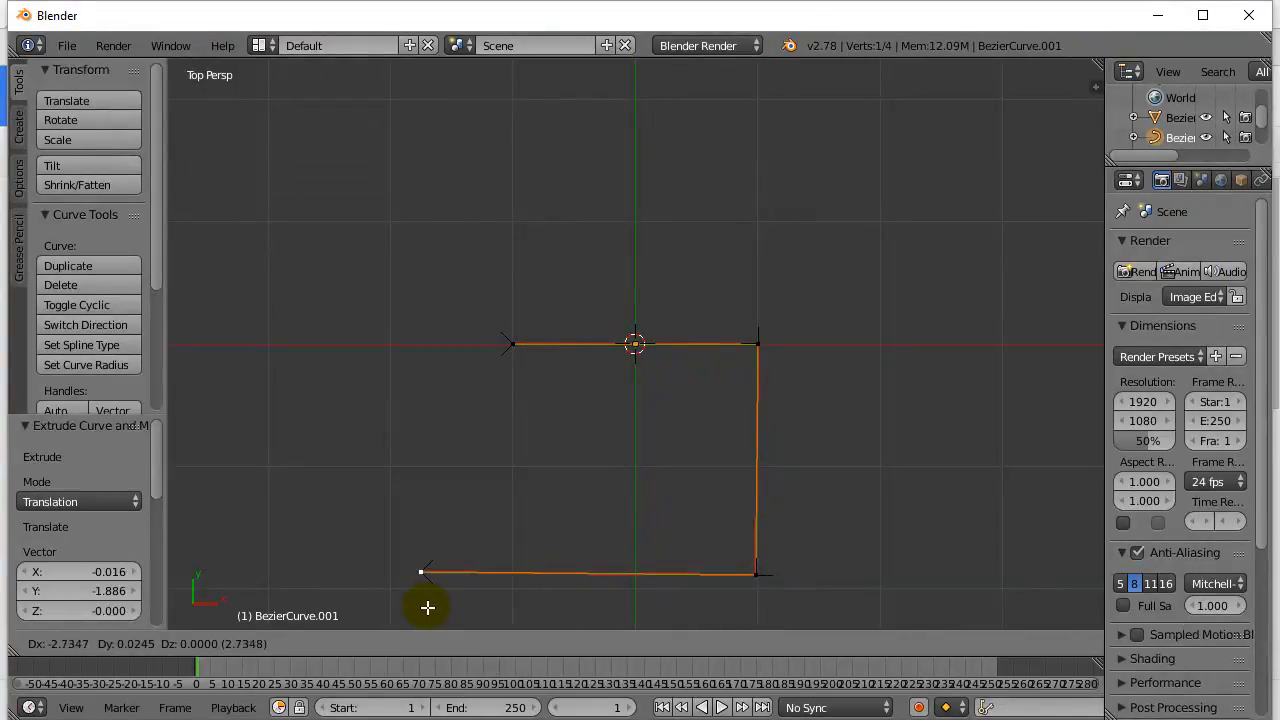
{"action": "left_click", "coordinate": [289, 608]}
{"action": "key", "text": "e"}
{"action": "left_click", "coordinate": [200, 477]}
{"action": "key", "text": "e"}
{"action": "left_click", "coordinate": [266, 428]}
{"action": "key", "text": "e"}
{"action": "left_click", "coordinate": [363, 527]}
{"action": "key", "text": "e"}
{"action": "left_click", "coordinate": [642, 528]}
{"action": "key", "text": "e"}
{"action": "left_click", "coordinate": [640, 434]}
{"action": "key", "text": "e"}
{"action": "left_click", "coordinate": [503, 443]}
{"action": "key", "text": "e"}
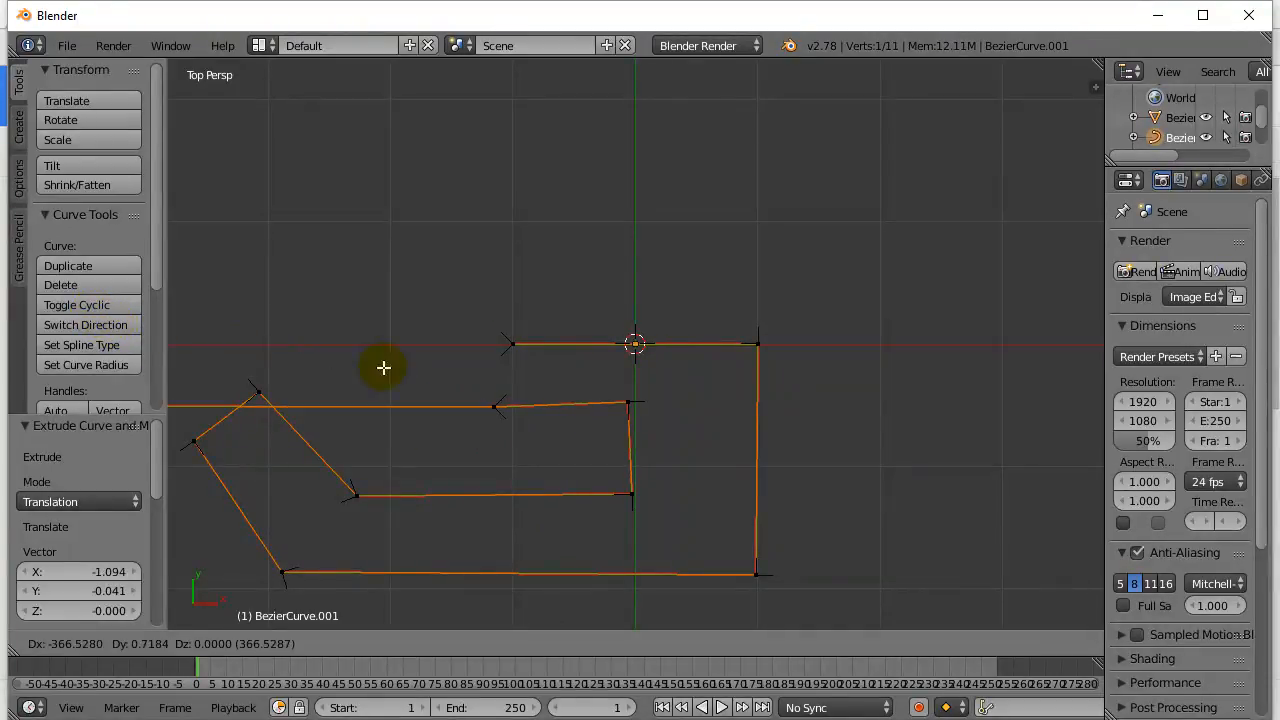
{"action": "right_click", "coordinate": [515, 400]}
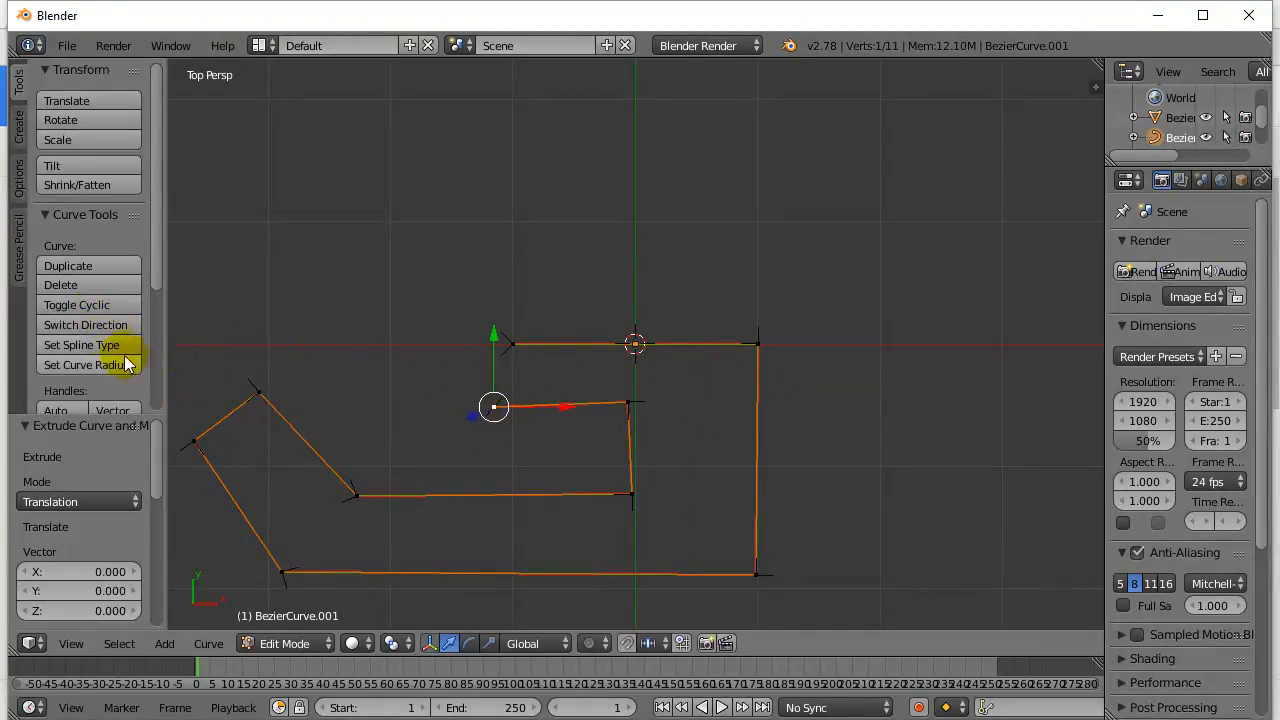
Step: Close the hooked outline by making the curve cyclic, and convert it to a mesh in Object Mode
{"action": "left_click", "coordinate": [65, 306]}
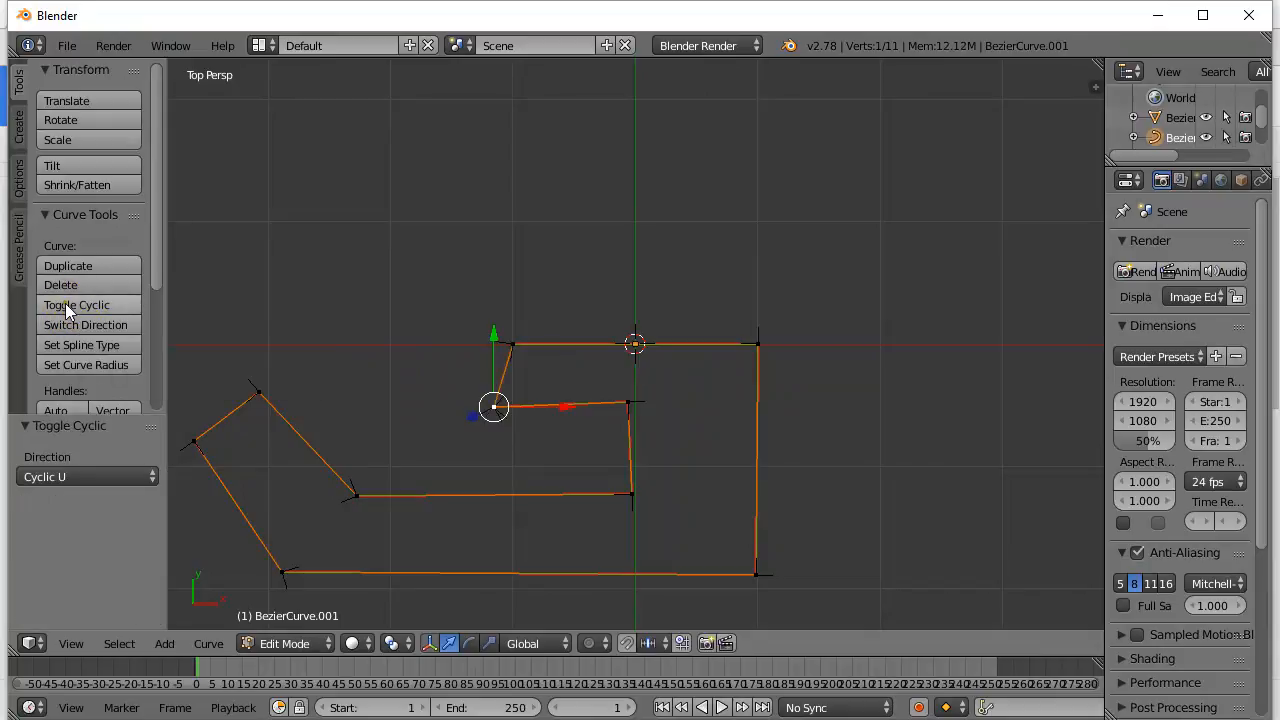
{"action": "middle_click_drag", "start_coordinate": [323, 354], "coordinate": [447, 402]}
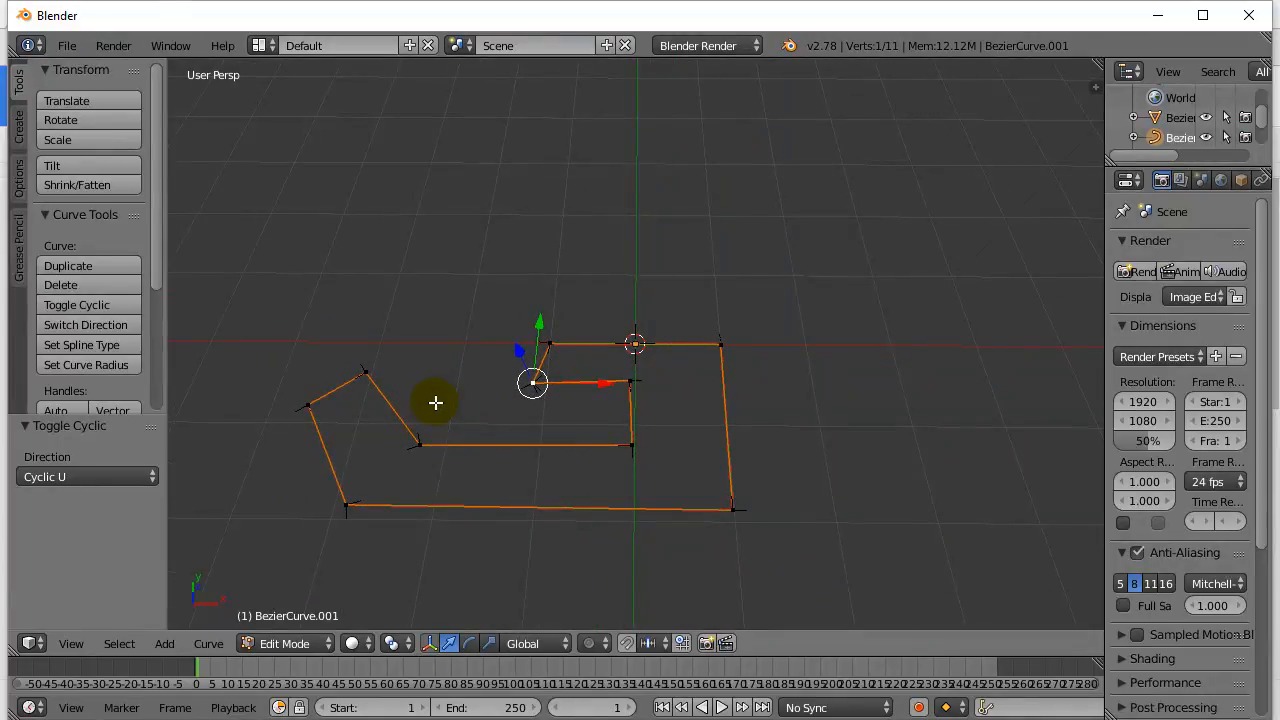
{"action": "key", "text": "Tab"}
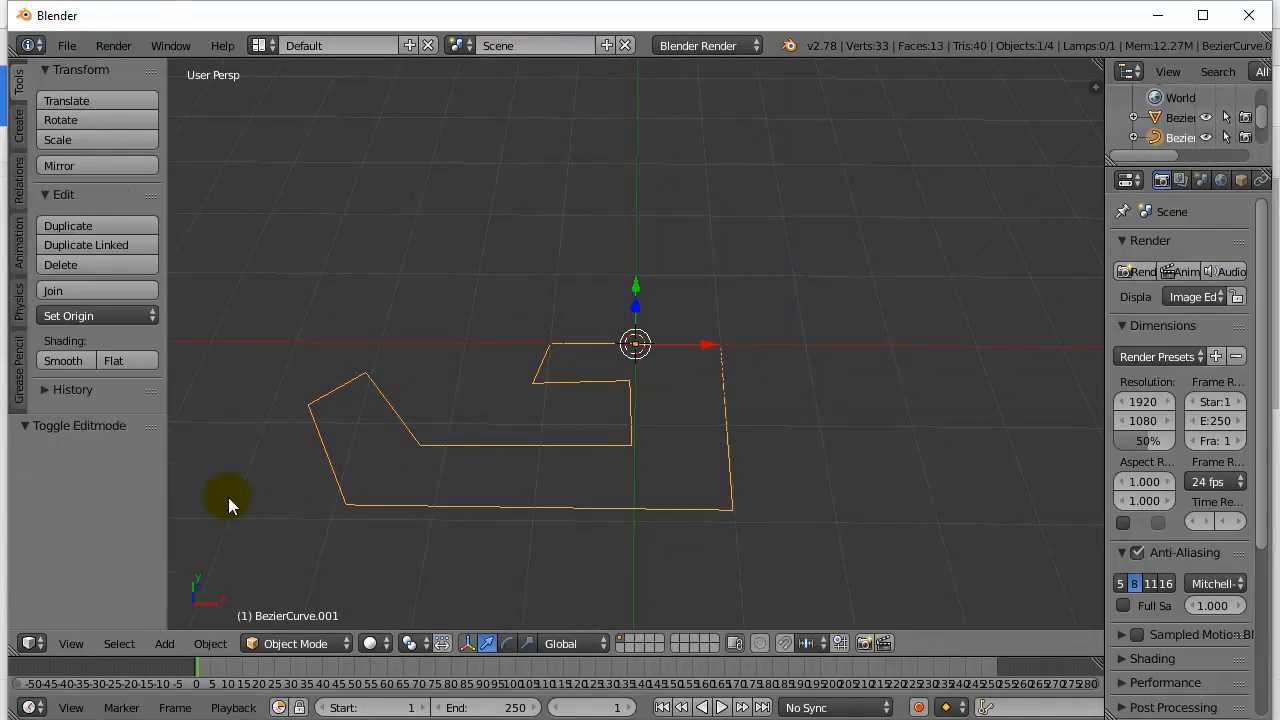
{"action": "left_click", "coordinate": [211, 645]}
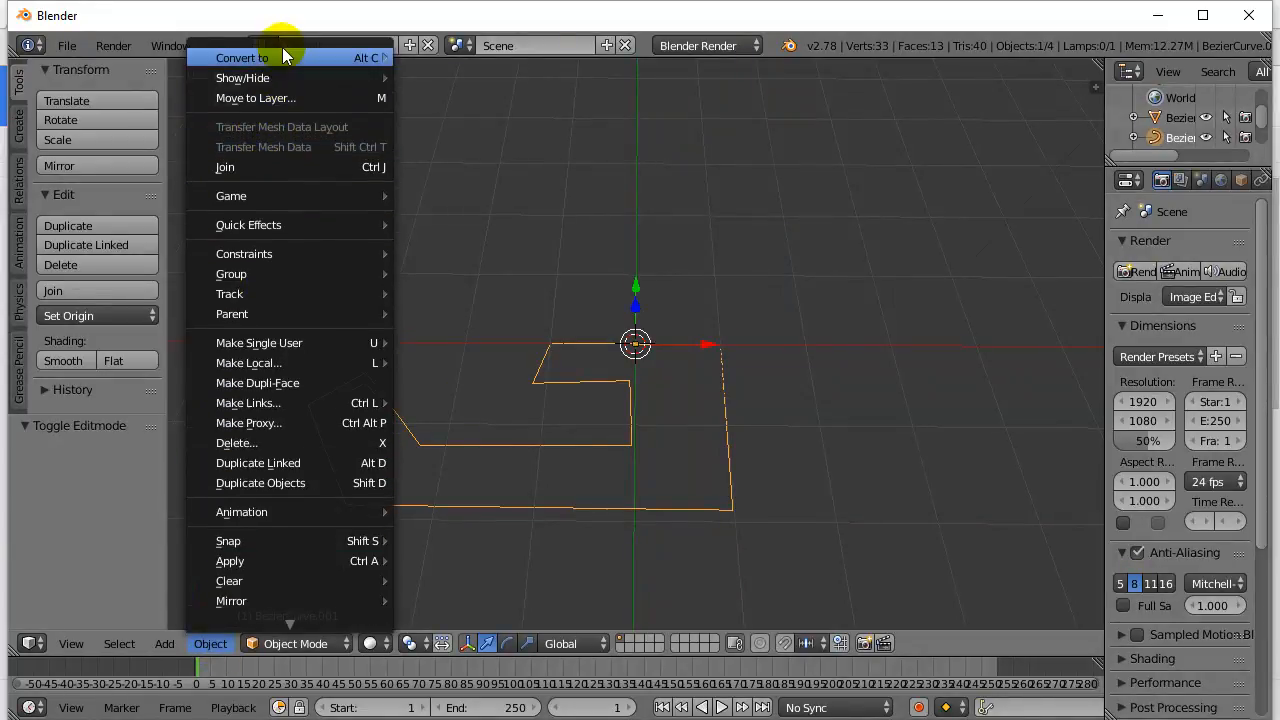
{"action": "mouse_move", "coordinate": [284, 58]}
{"action": "left_click", "coordinate": [434, 80]}
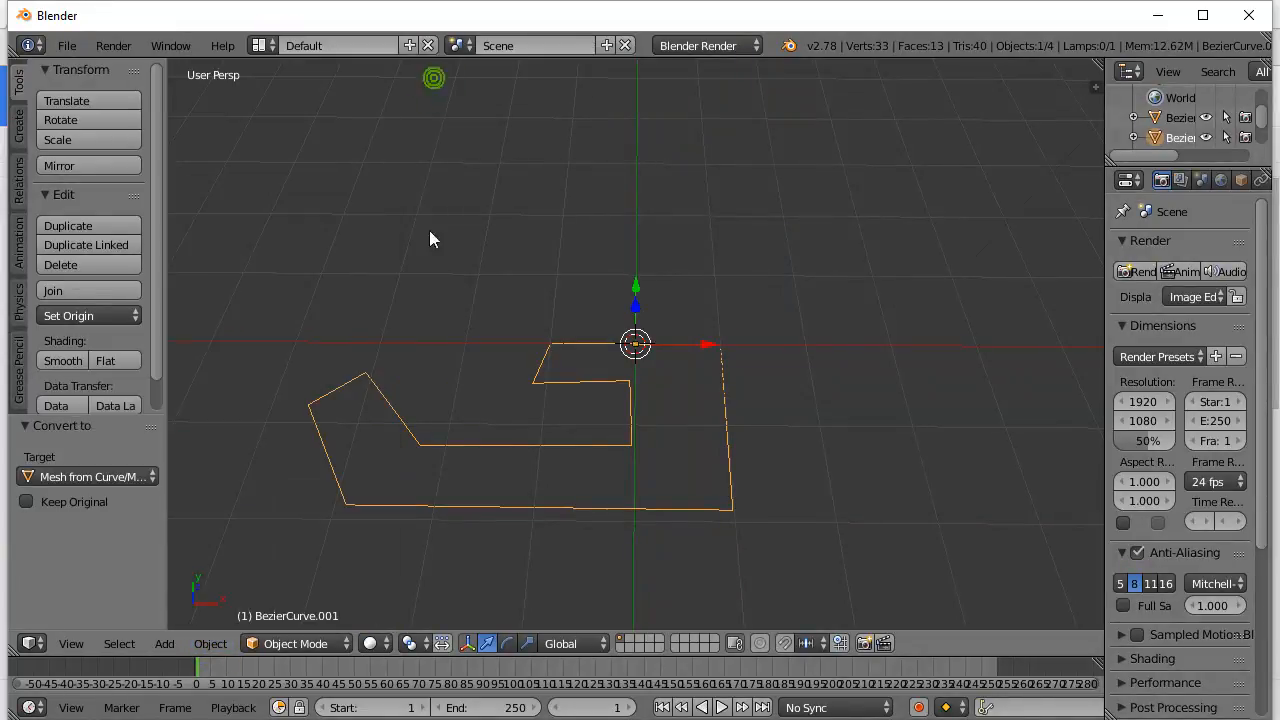
Step: In Edit Mode, fill the entire hooked outline with a face and extrude it upward about 0.95 units
{"action": "key", "text": "Tab"}
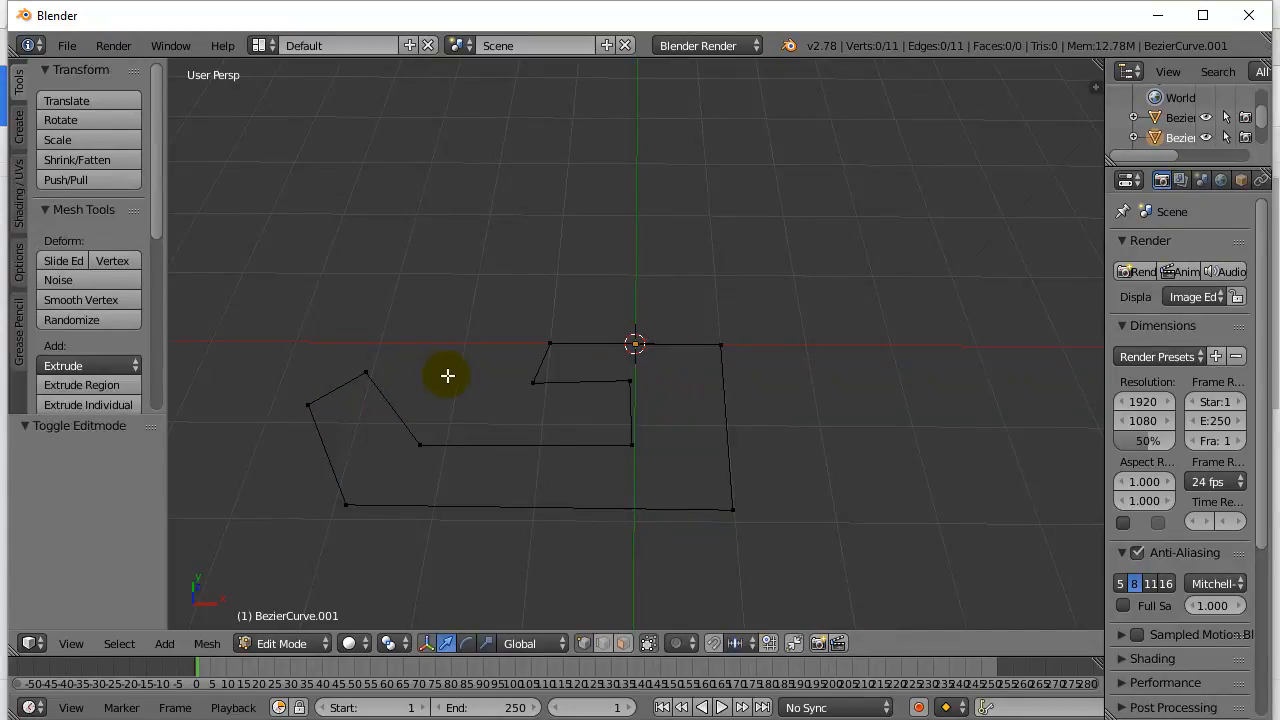
{"action": "key", "text": "a"}
{"action": "key", "text": "f"}
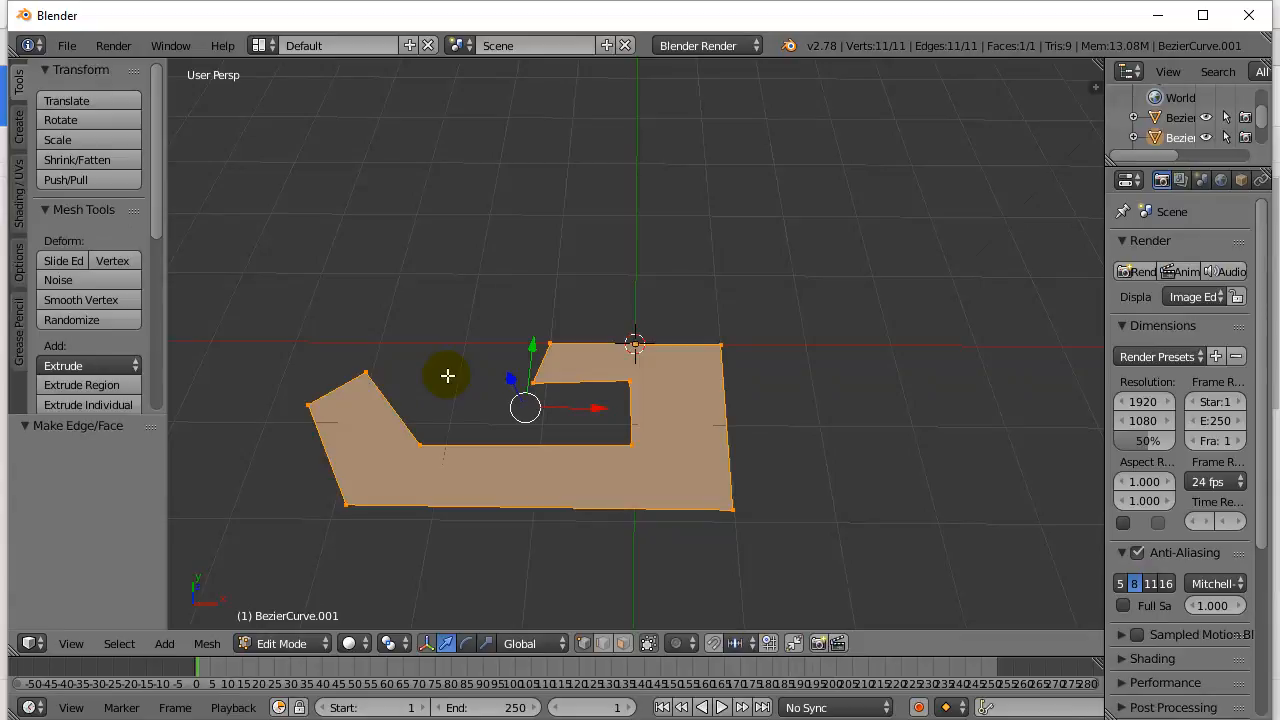
{"action": "key", "text": "e"}
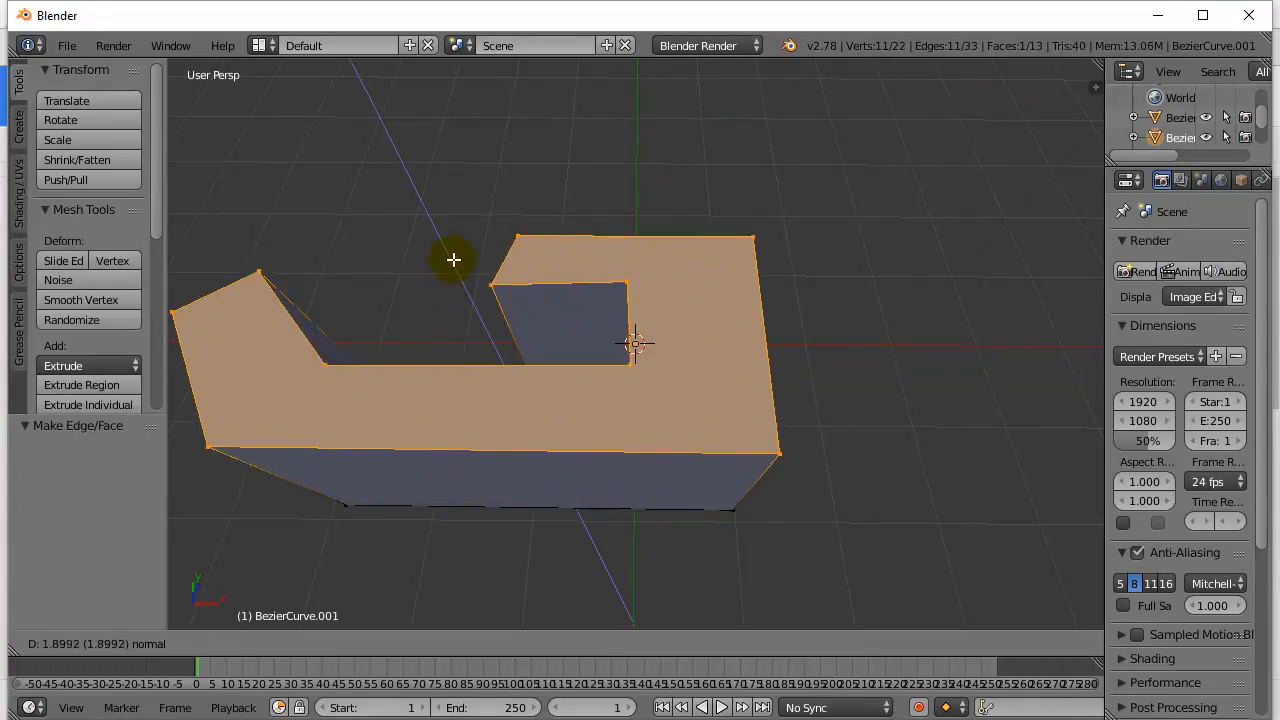
{"action": "left_click", "coordinate": [482, 312]}
{"action": "middle_click_drag", "start_coordinate": [464, 568], "coordinate": [506, 564]}
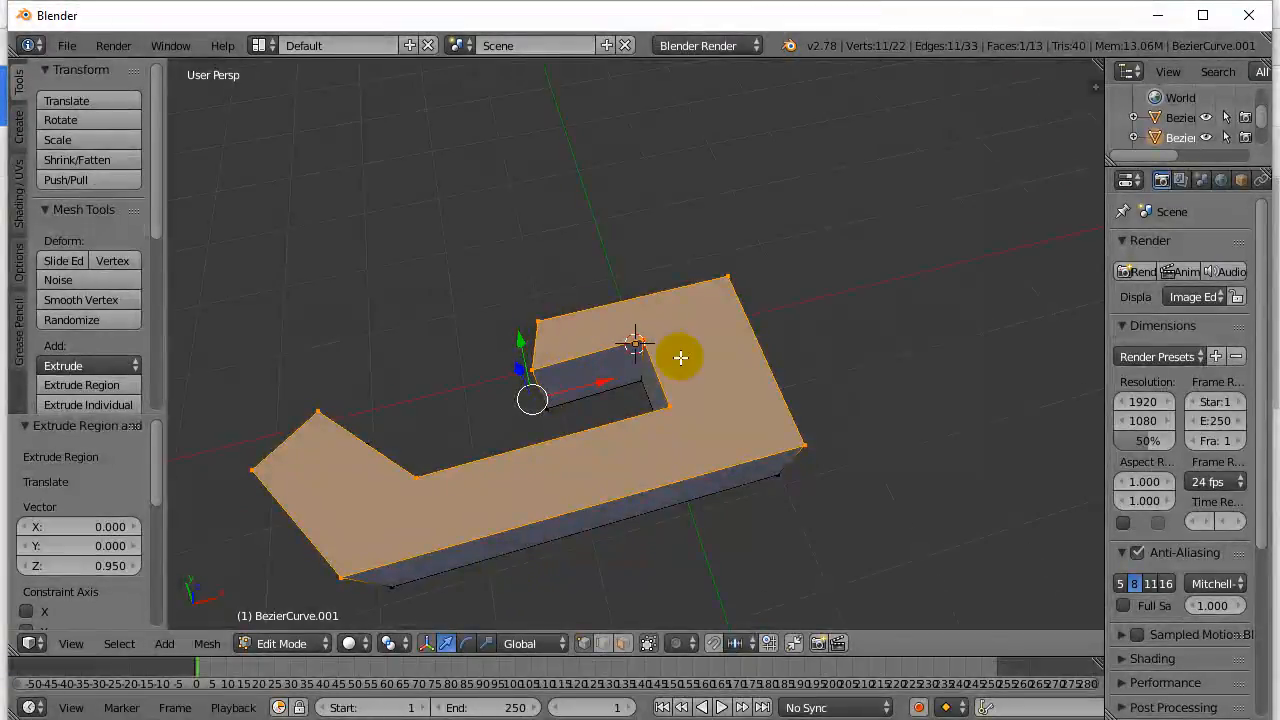
{"action": "middle_click_drag", "start_coordinate": [702, 374], "coordinate": [655, 449]}
{"action": "scroll", "coordinate": [634, 340], "scroll_direction": "down", "scroll_amount": 3}
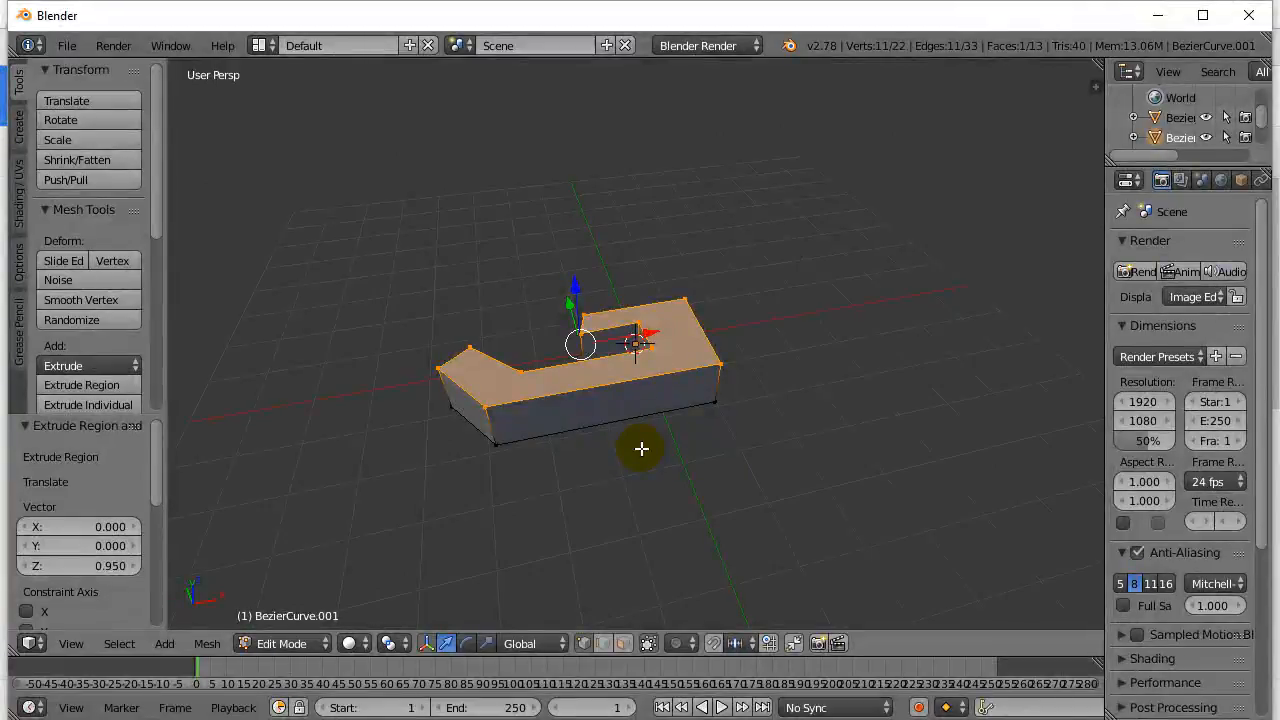